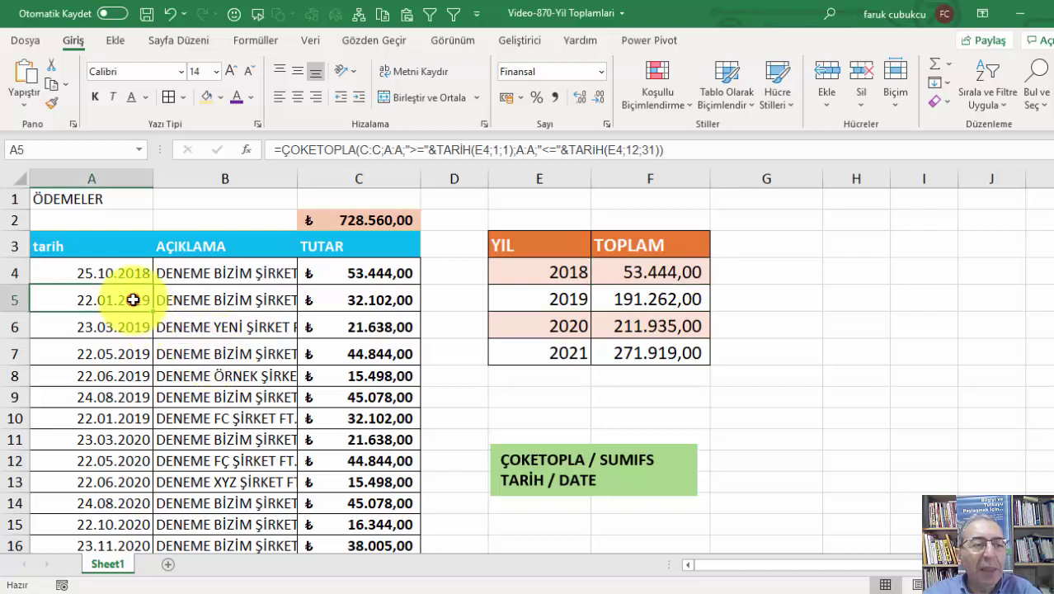
# Review the 2019 dates, the year in E4, the SUMIFS note and F4's existing formula.
pyautogui.moveTo(138, 305); pyautogui.dragTo(107, 416)
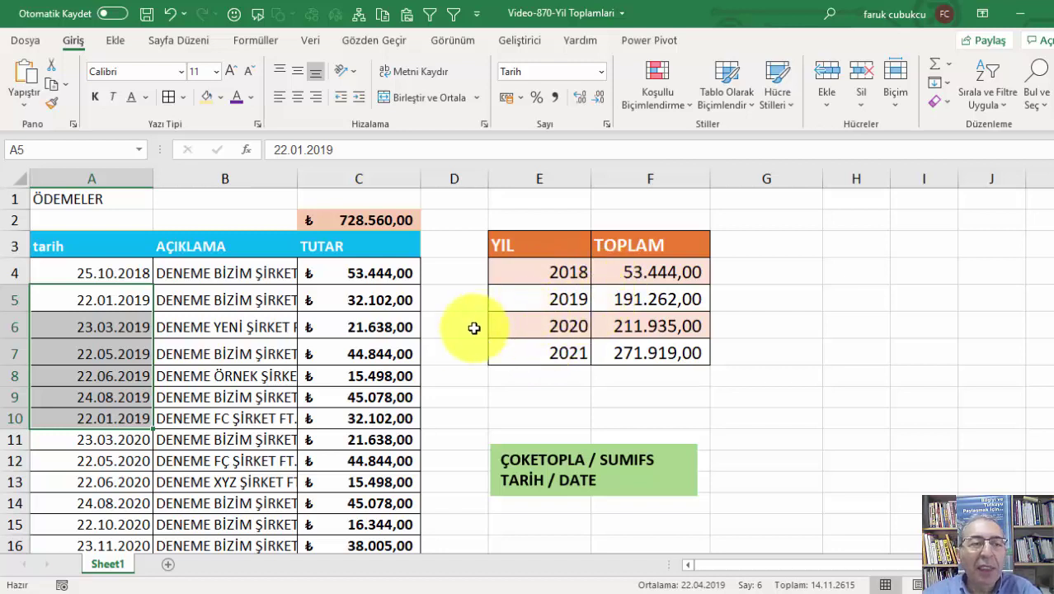
pyautogui.scroll(-1, 470, 330)
pyautogui.scroll(1, 463, 339)
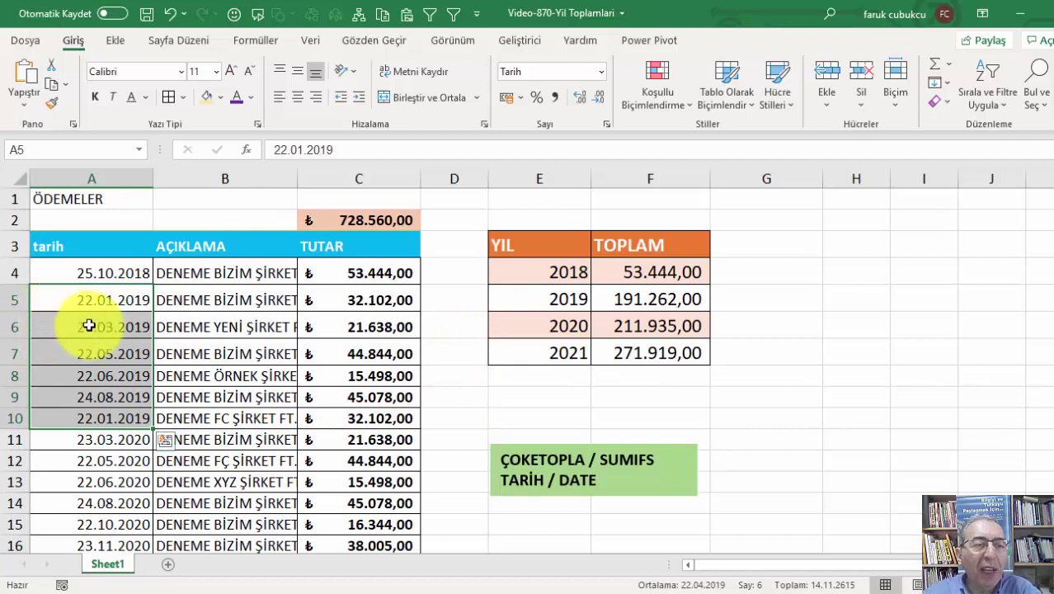
pyautogui.scroll(-2, 89, 326)
pyautogui.scroll(2, 89, 334)
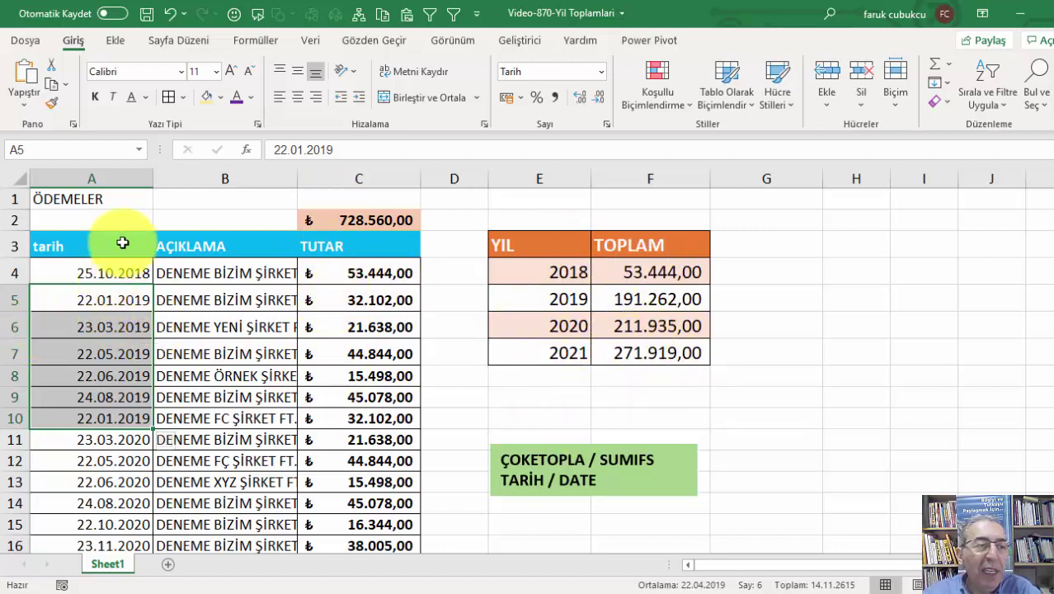
pyautogui.click(550, 272)
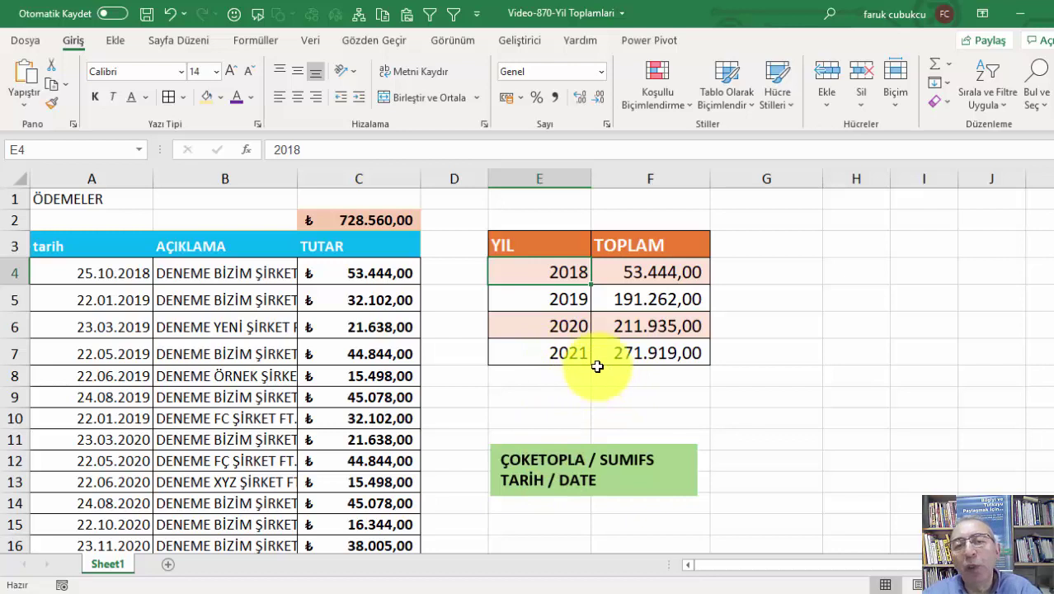
pyautogui.click(595, 468)
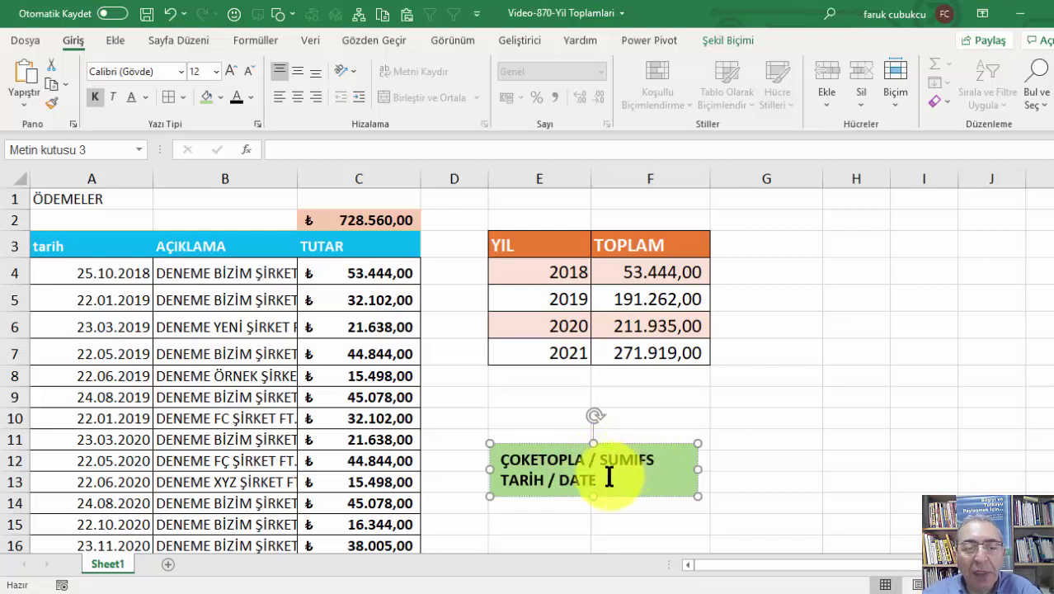
pyautogui.click(527, 481)
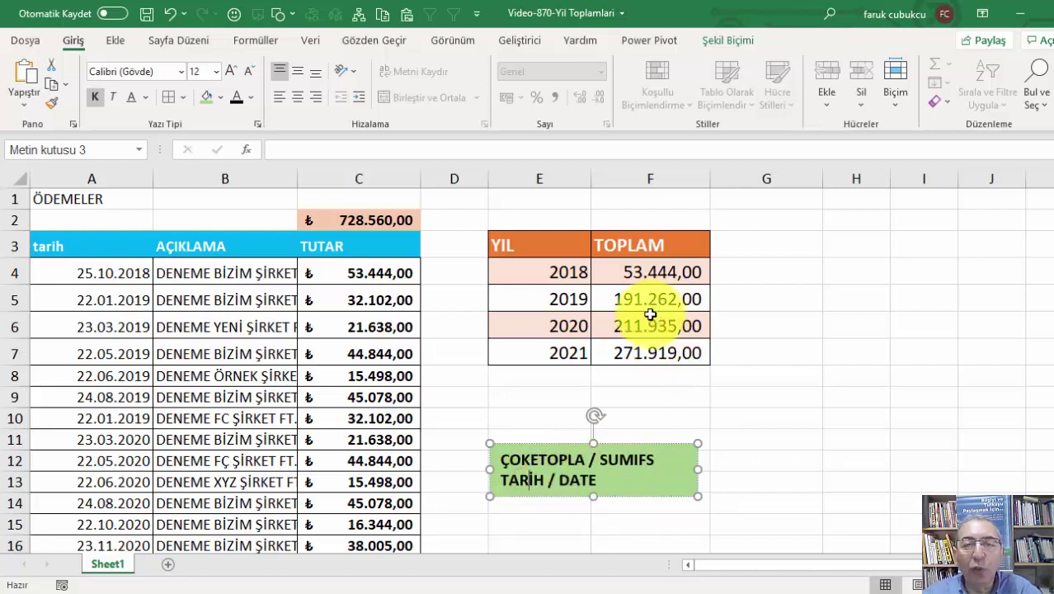
pyautogui.doubleClick(654, 268)
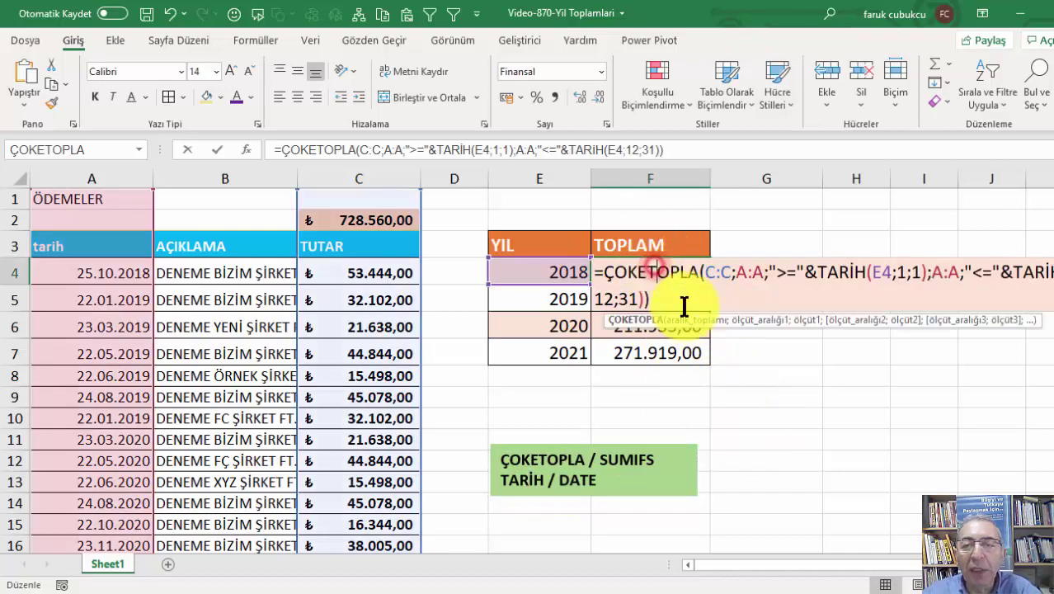
pyautogui.hscroll(3, 590, 449)
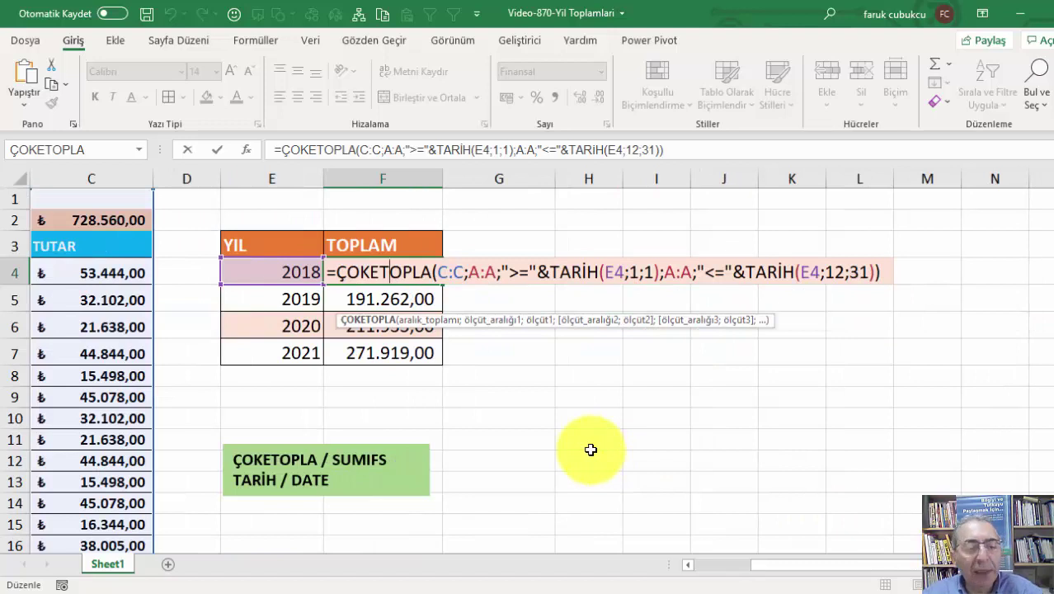
pyautogui.press('Escape')
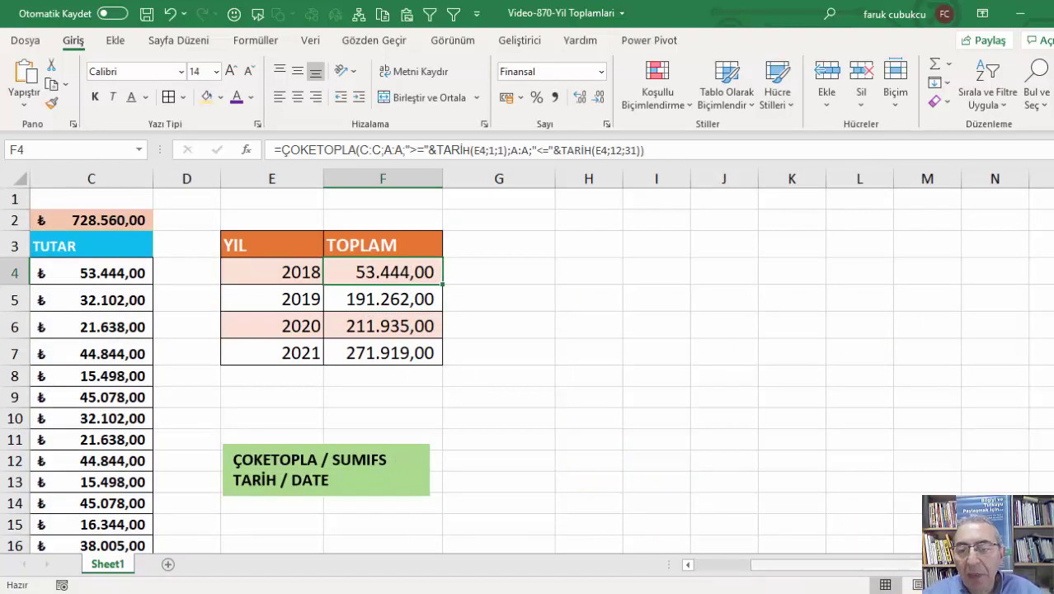
pyautogui.hscroll(-3, 729, 548)
# Start a ÇOKETOPLA function in G4 from the function picker.
pyautogui.click(748, 279)
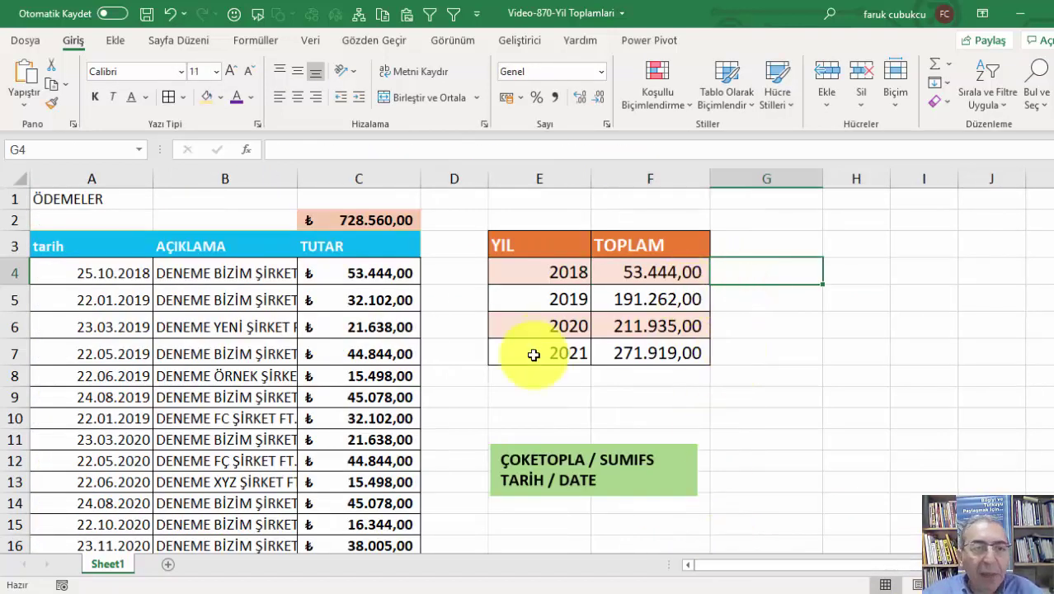
pyautogui.click(246, 150)
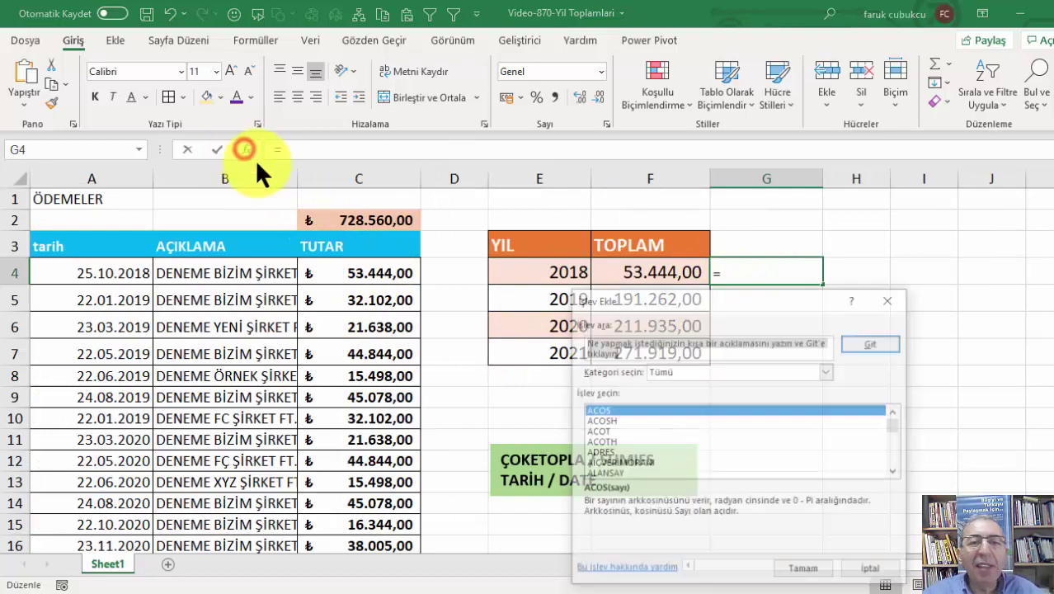
pyautogui.click(599, 419)
pyautogui.write('ço')
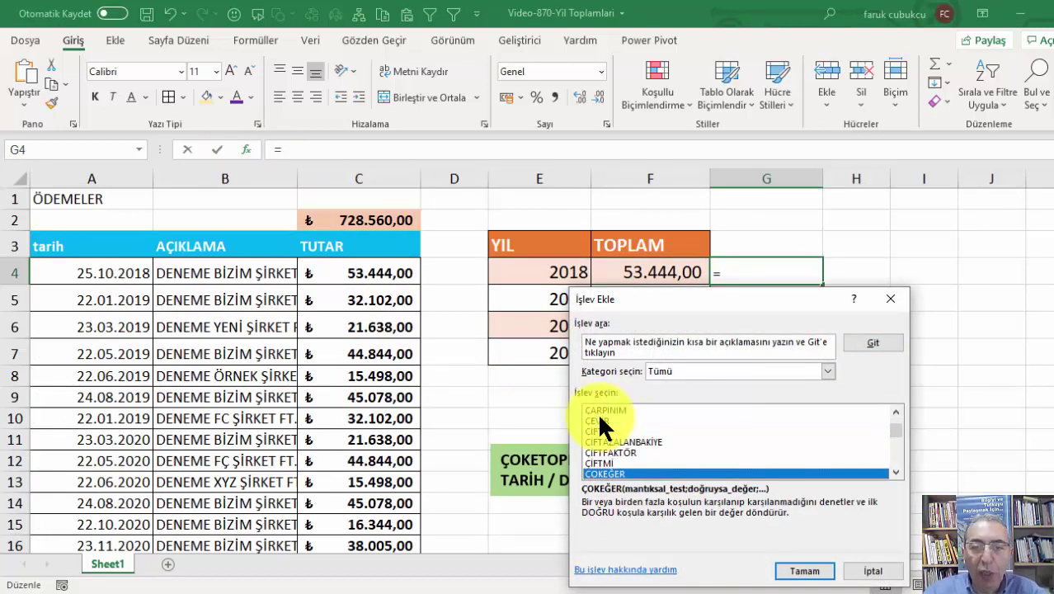
pyautogui.click(895, 472)
pyautogui.click(895, 472)
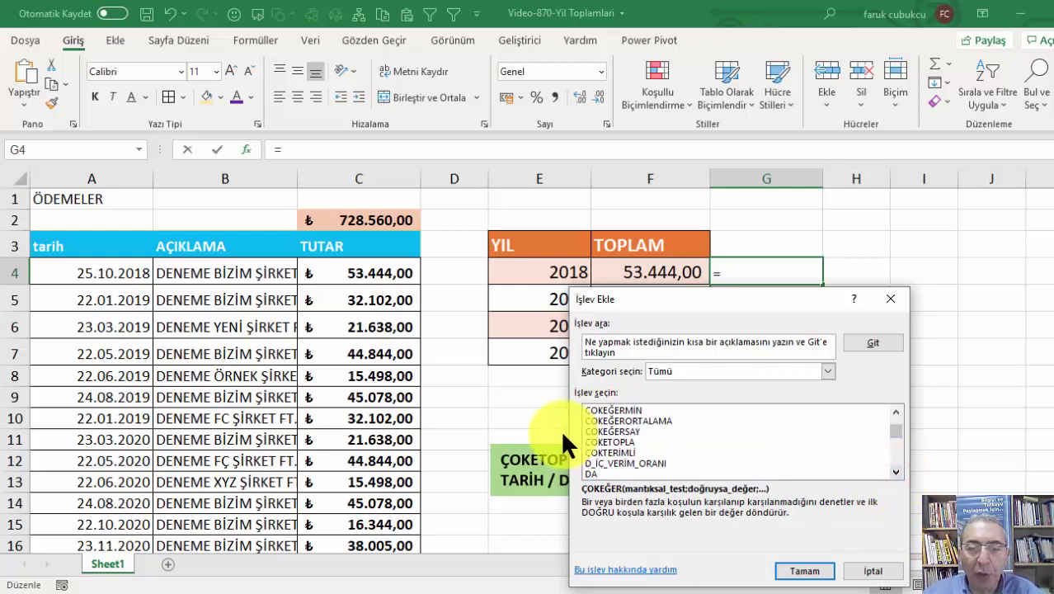
pyautogui.click(619, 442)
pyautogui.click(808, 570)
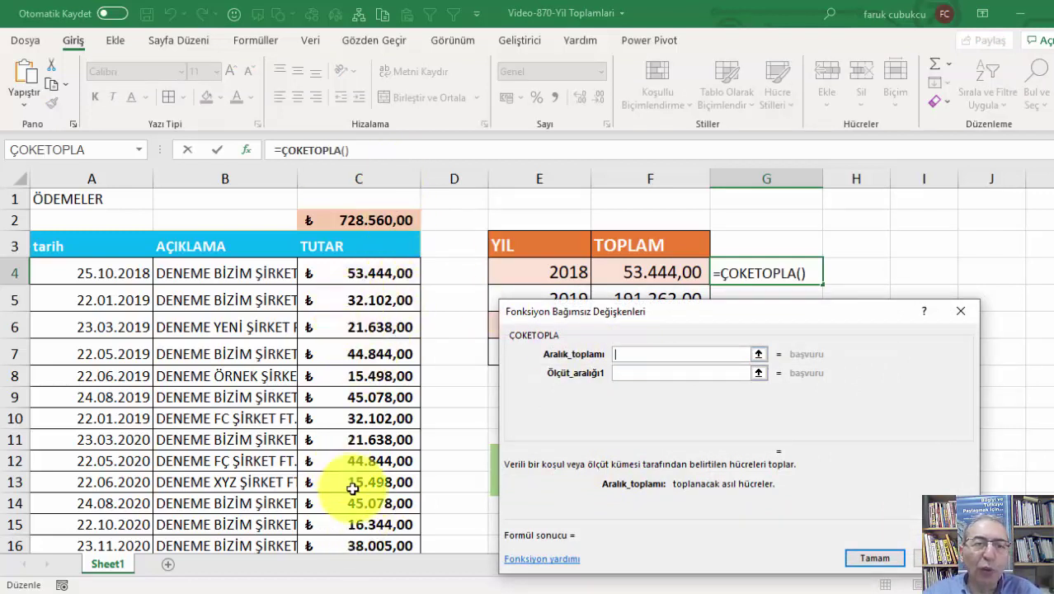
# Set the ÇOKETOPLA arguments to C:C, A:A and E4, and confirm the formula.
pyautogui.click(386, 176)
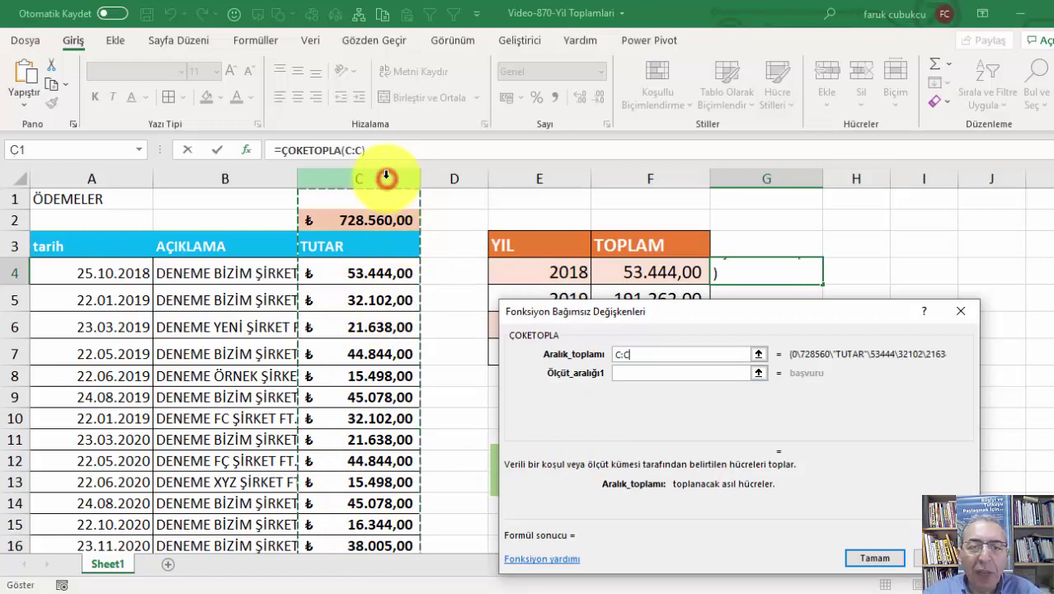
pyautogui.click(624, 372)
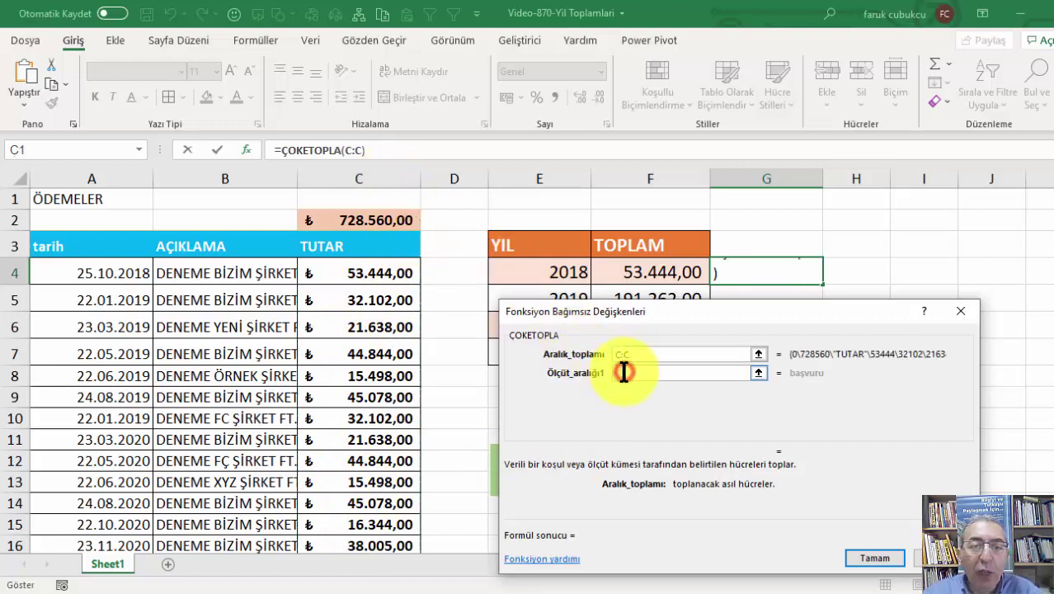
pyautogui.moveTo(653, 311); pyautogui.dragTo(713, 388)
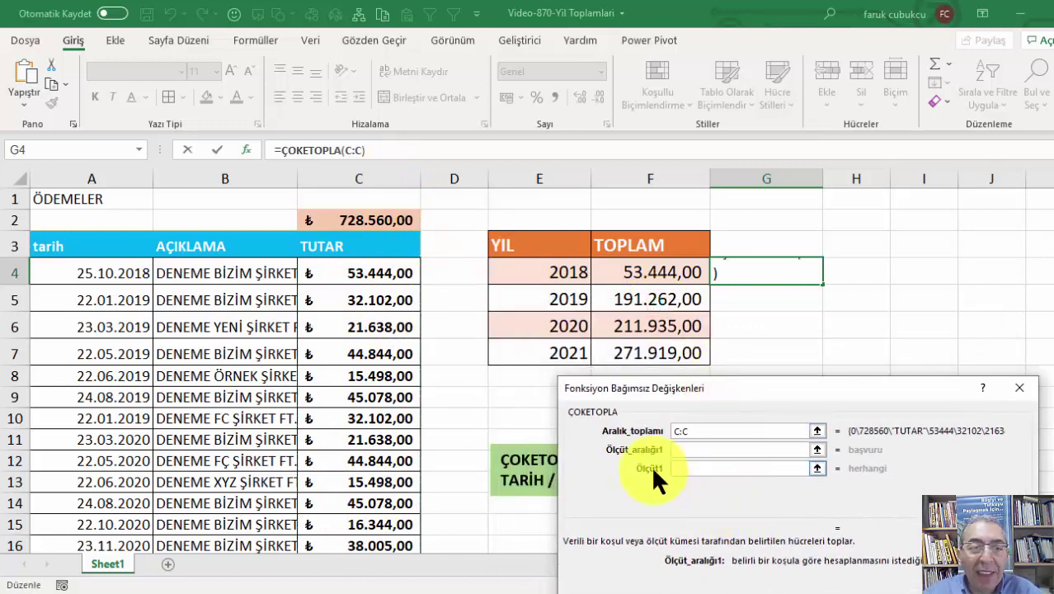
pyautogui.click(82, 174)
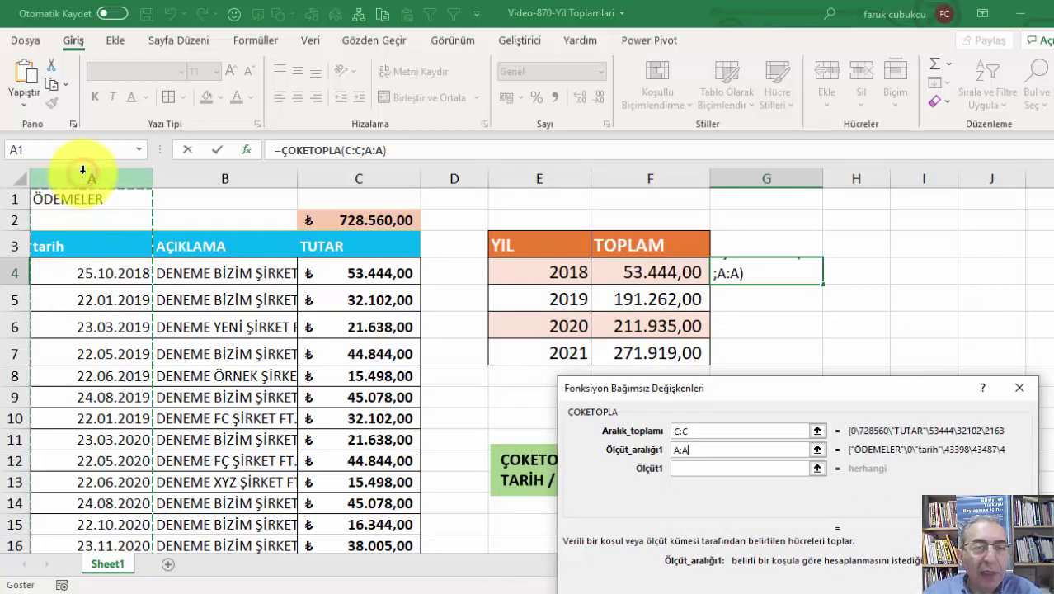
pyautogui.click(718, 467)
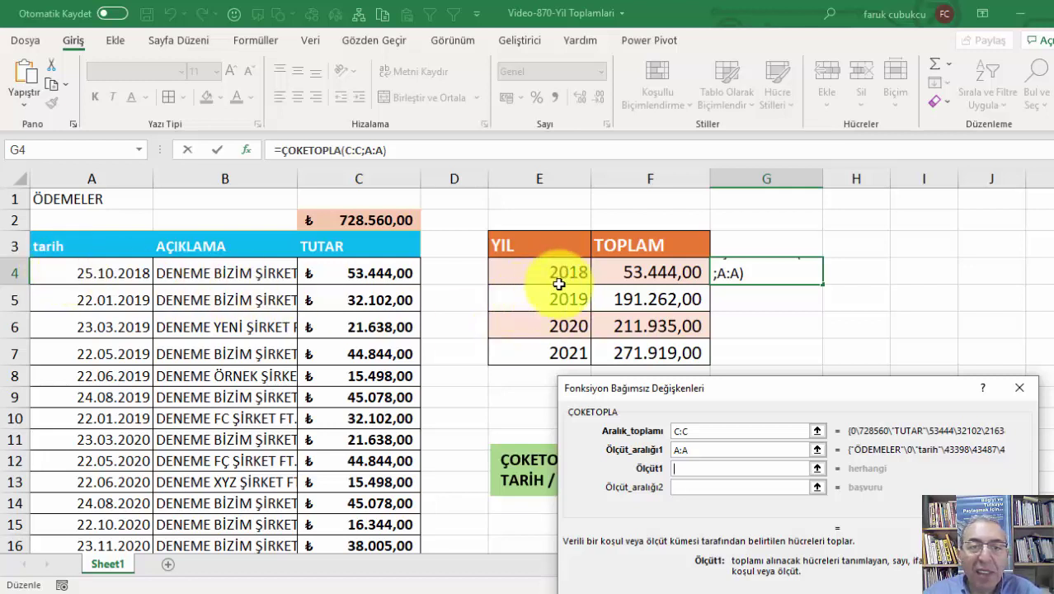
pyautogui.click(559, 269)
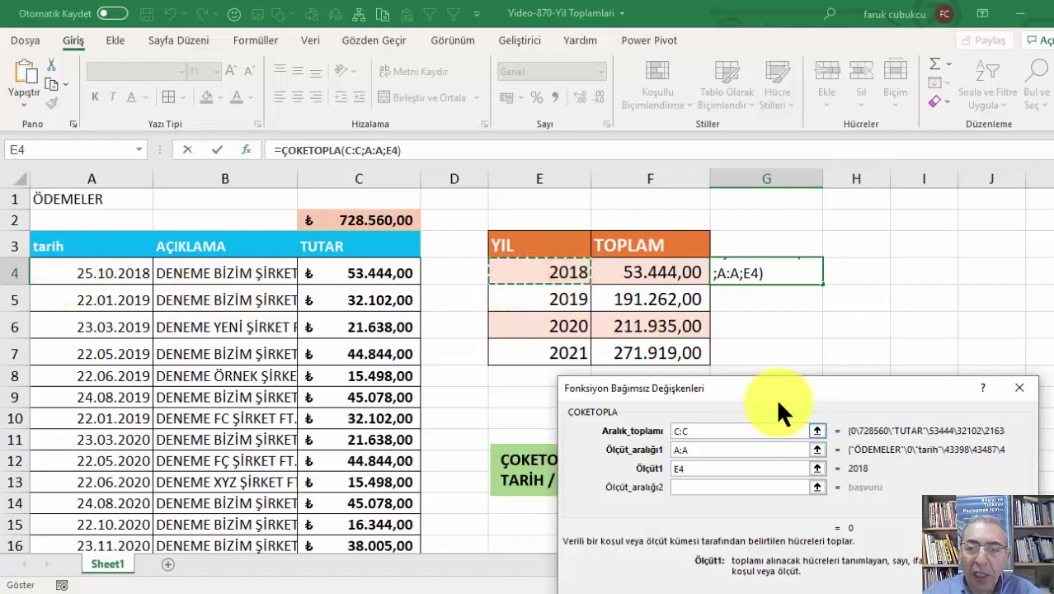
pyautogui.moveTo(763, 382); pyautogui.dragTo(734, 281)
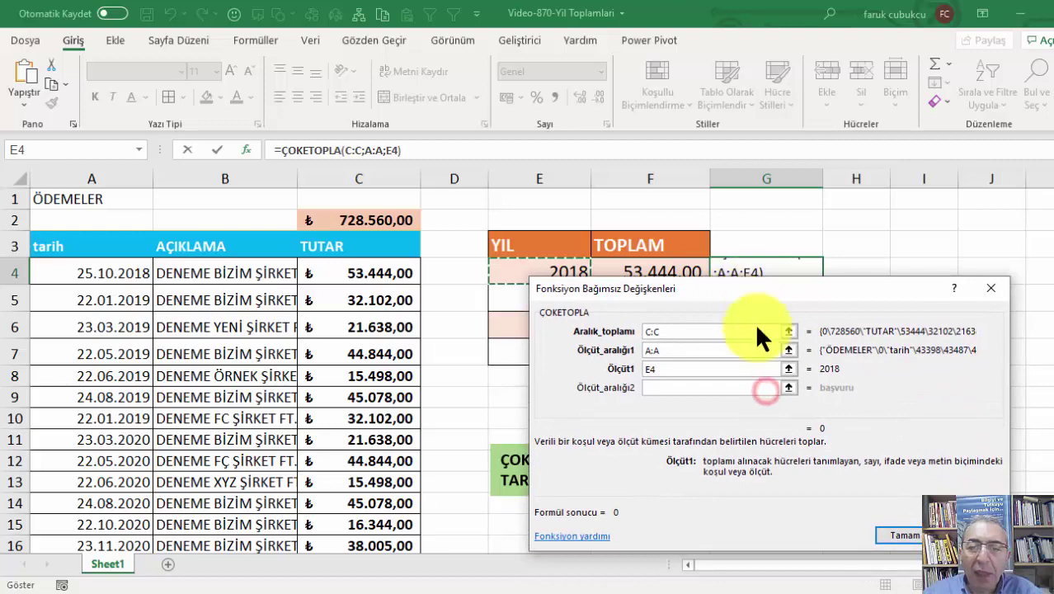
pyautogui.click(897, 528)
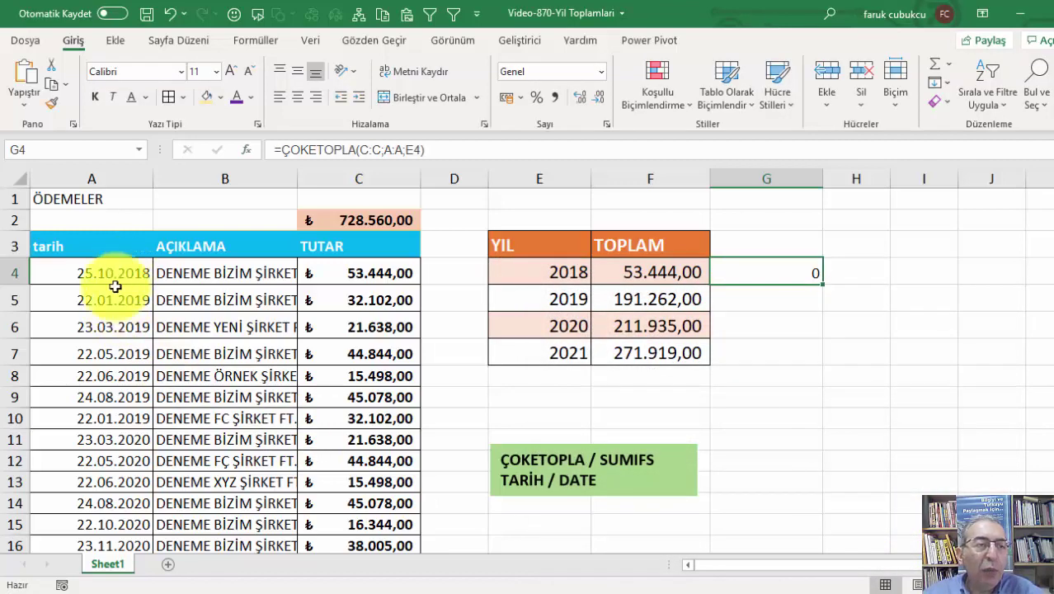
# Copy the date 25.10.2018 from A4 into E4.
pyautogui.click(123, 273)
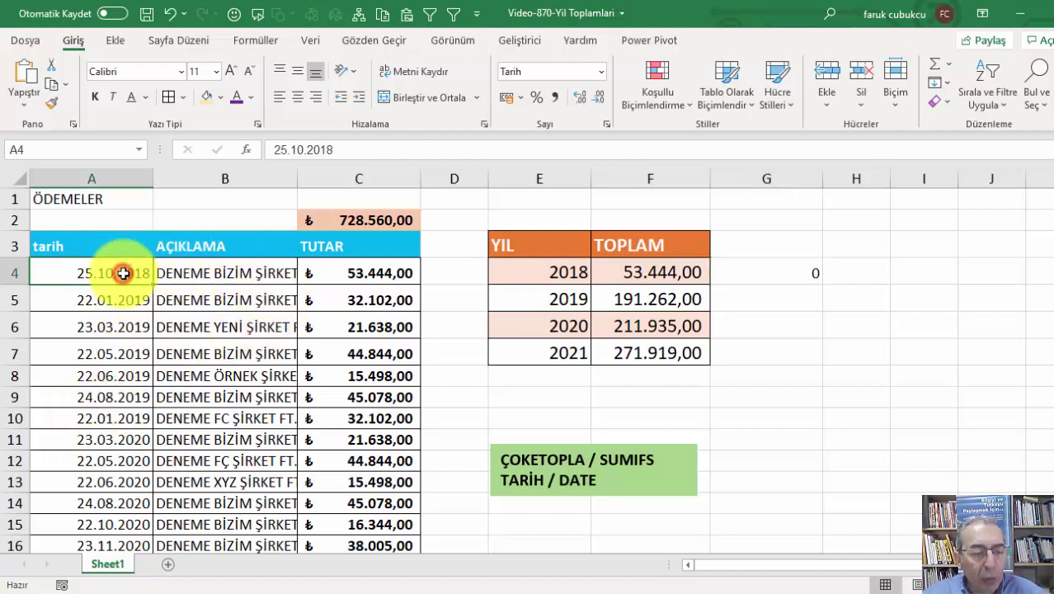
pyautogui.hotkey('ctrl', 'c')
pyautogui.click(572, 272)
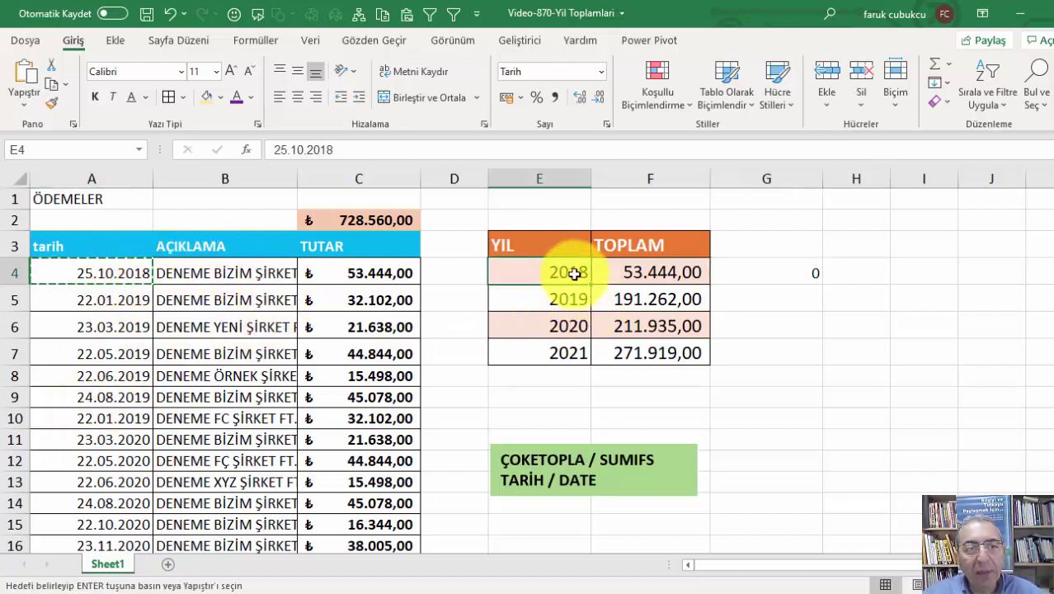
pyautogui.hotkey('ctrl', 'v')
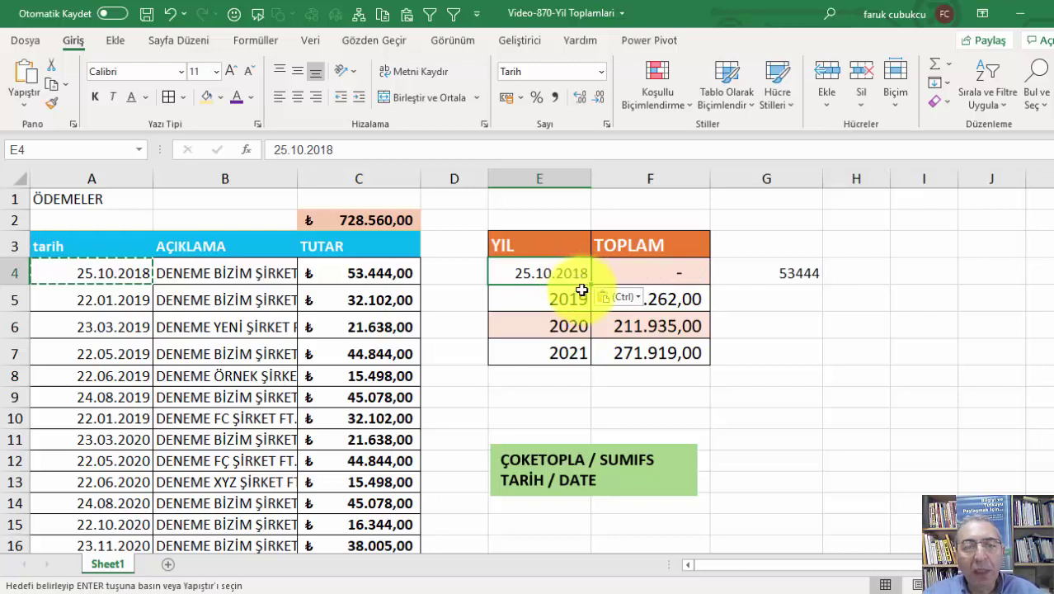
# Undo the paste so E4 shows 2018 again, clear the copy marquee, and select E9.
pyautogui.hotkey('ctrl', 'z')
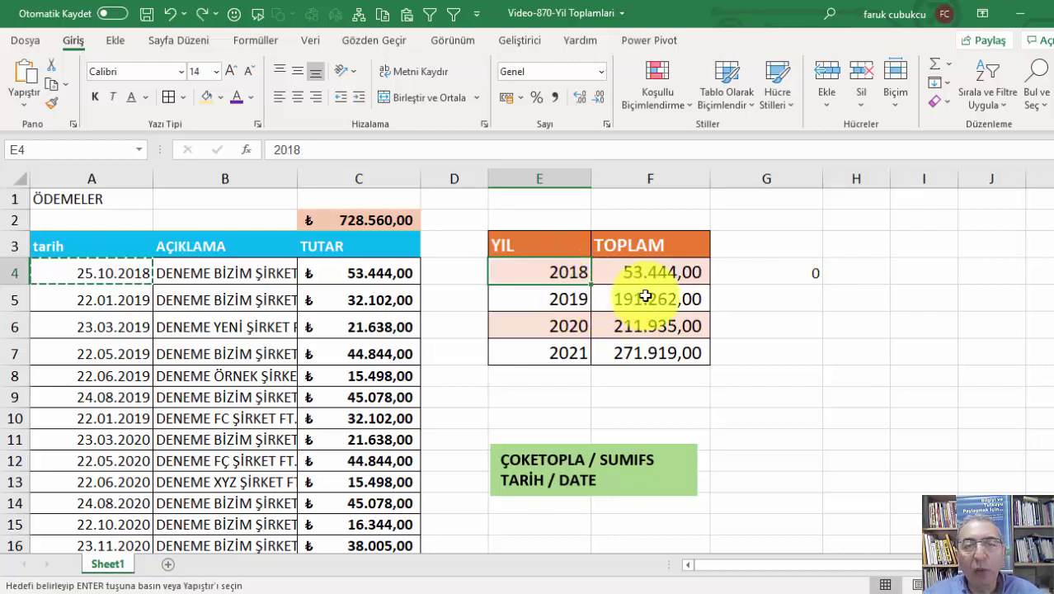
pyautogui.click(641, 293)
pyautogui.click(653, 278)
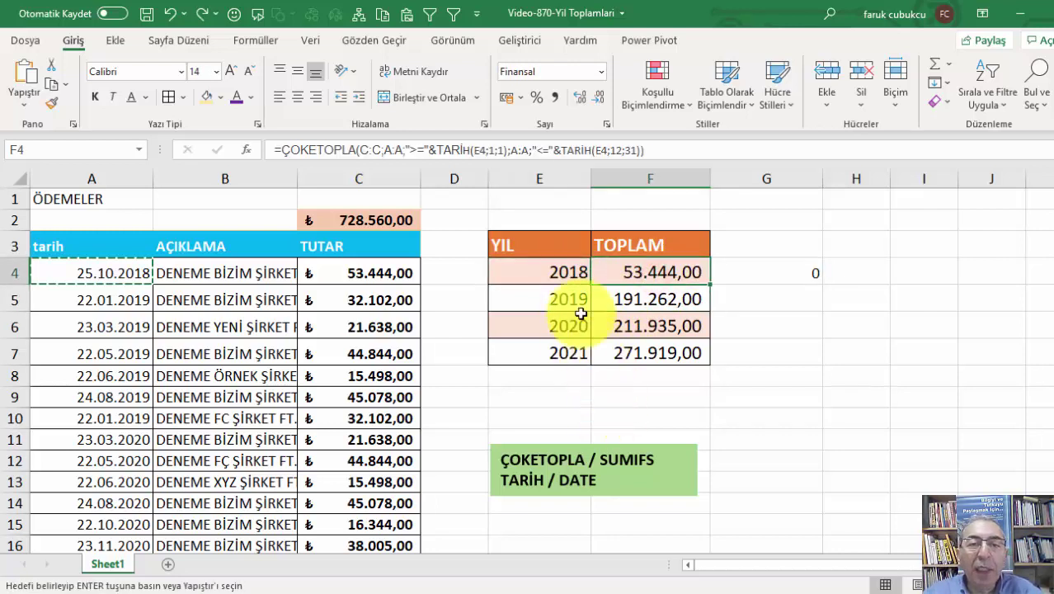
pyautogui.click(563, 271)
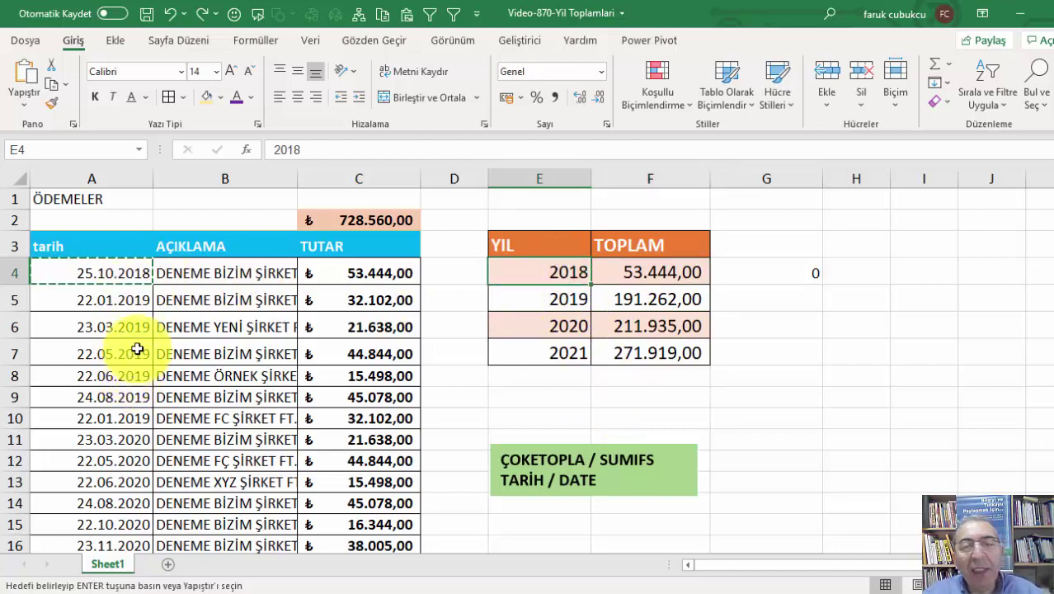
pyautogui.press('Escape')
pyautogui.click(568, 402)
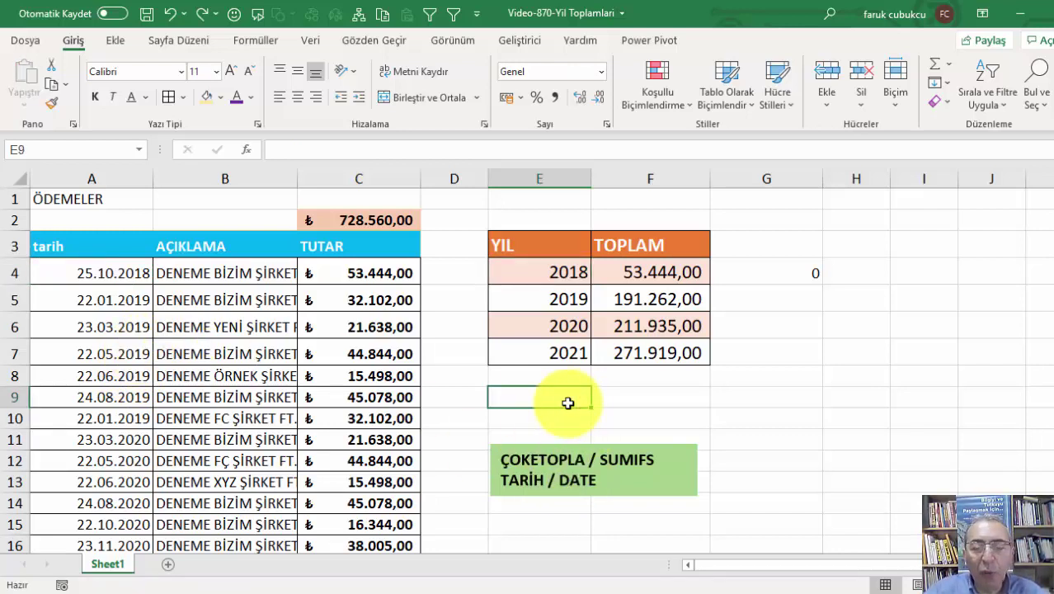
# Enter =TARİH(E4;1;1) in E9, then change it to =TARİH(E4;12;31), showing 31.12.2018.
pyautogui.write('=')
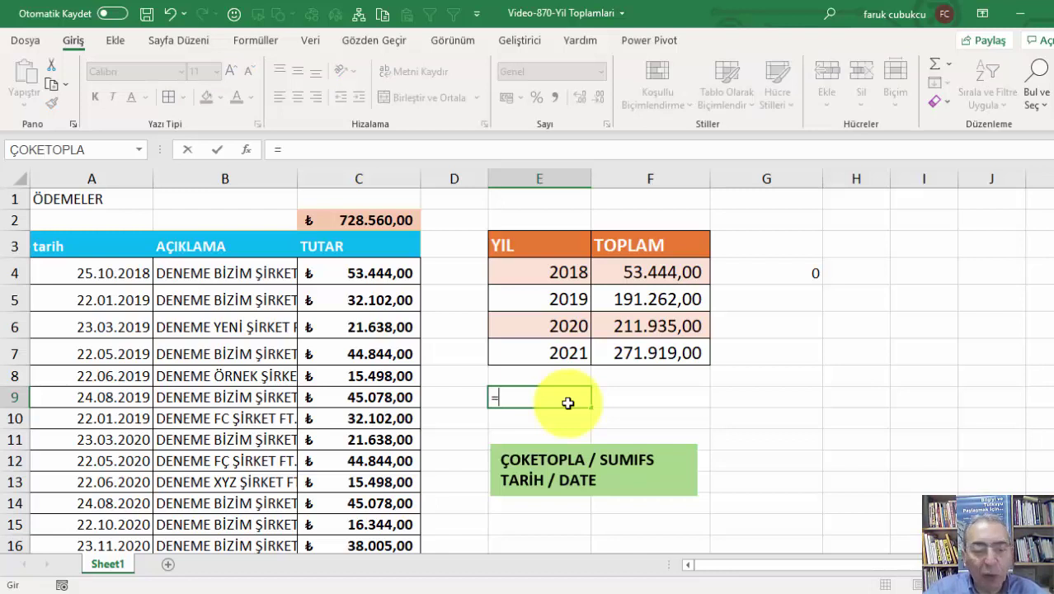
pyautogui.write('TA')
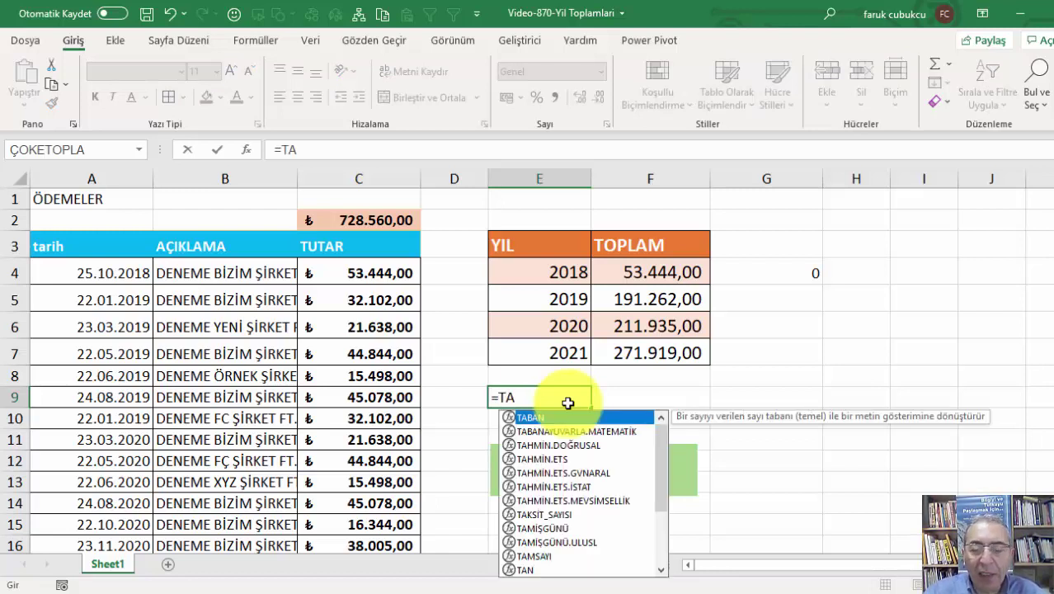
pyautogui.write('R')
pyautogui.press('Tab')
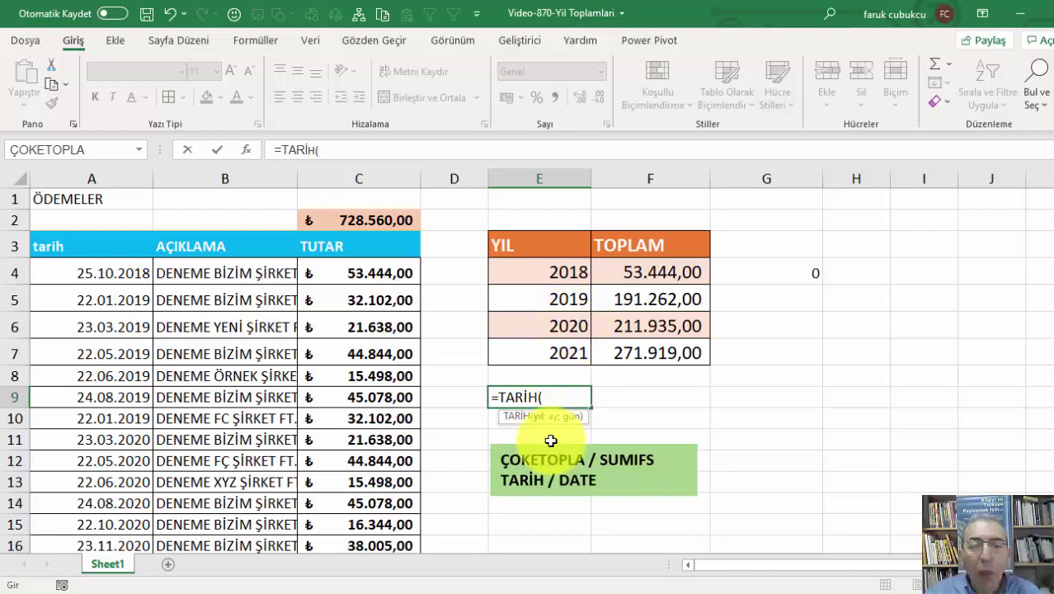
pyautogui.click(554, 271)
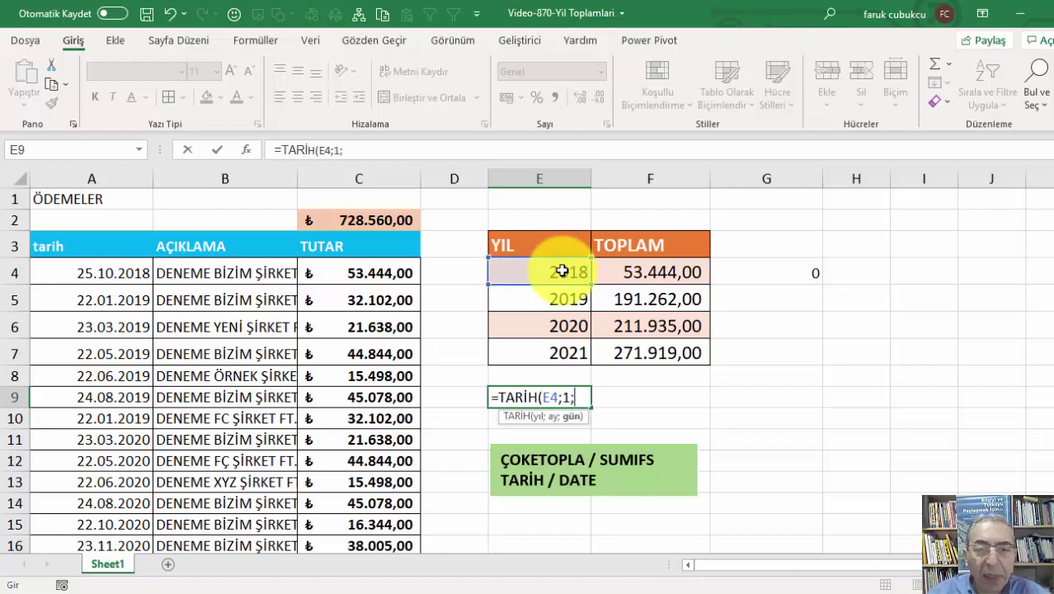
pyautogui.press('Return')
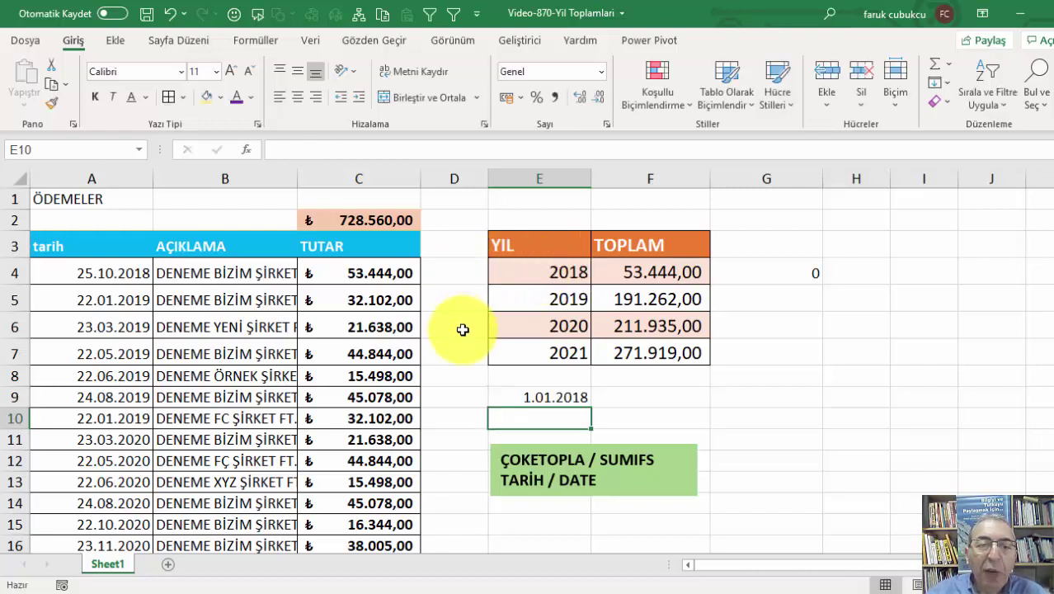
pyautogui.click(539, 393)
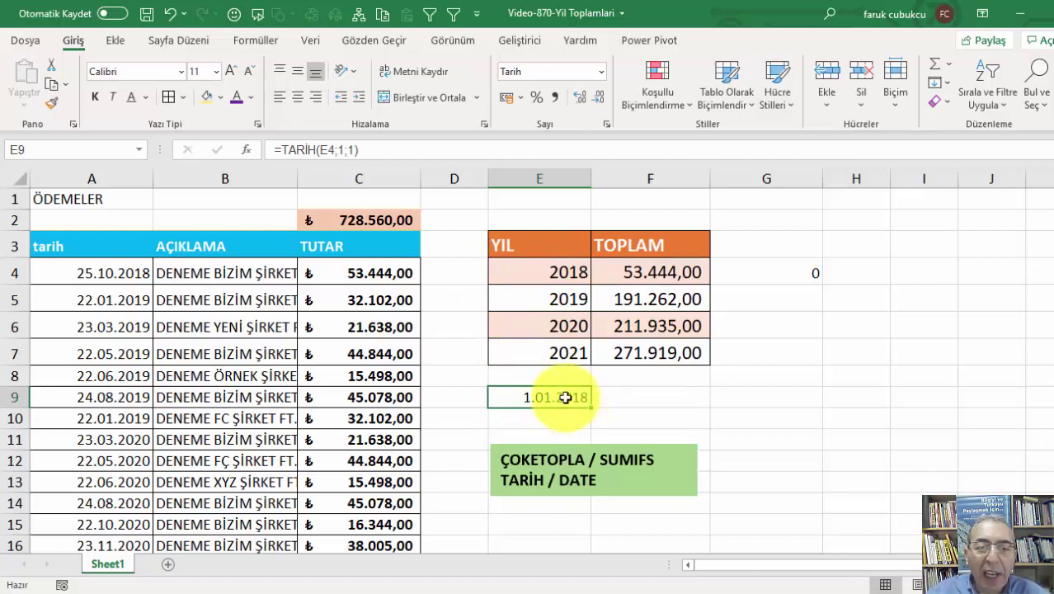
pyautogui.doubleClick(561, 399)
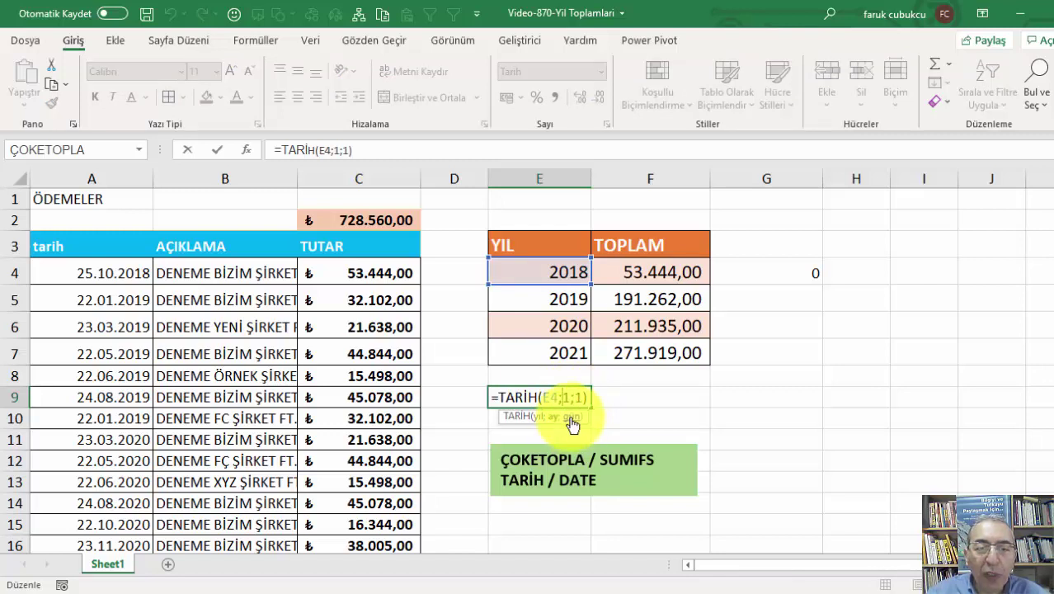
pyautogui.write('12')
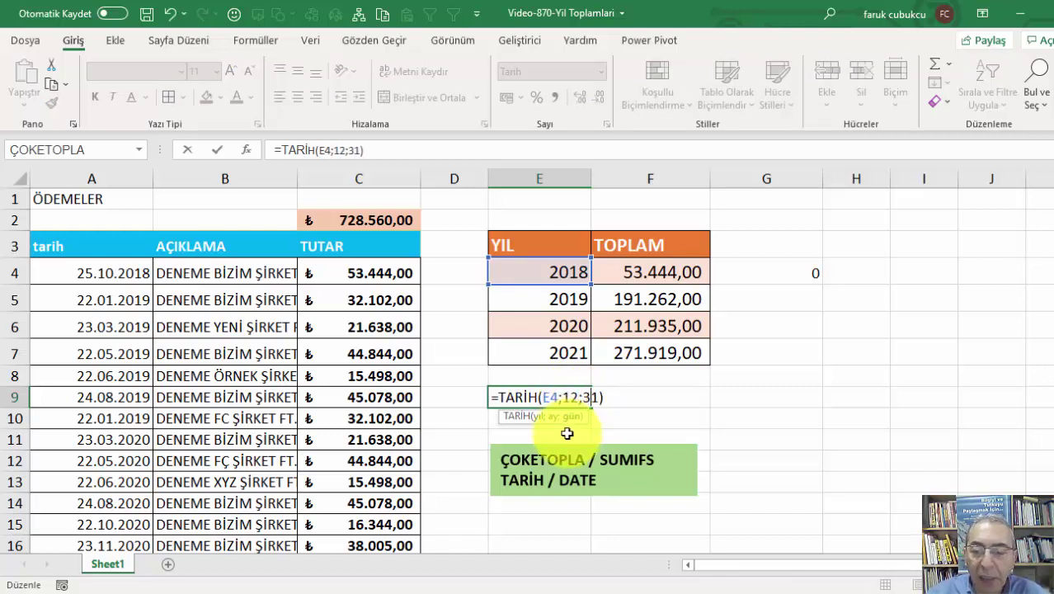
pyautogui.press('Return')
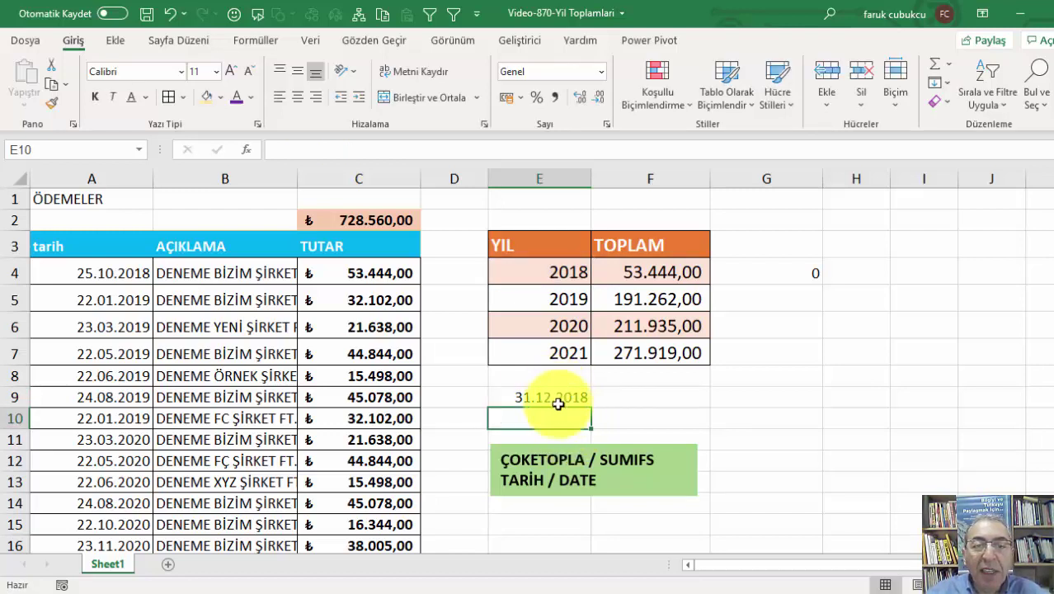
# Reopen G4's ÇOKETOPLA arguments and clear E4 from the Ölçüt1 box.
pyautogui.click(559, 399)
pyautogui.click(764, 269)
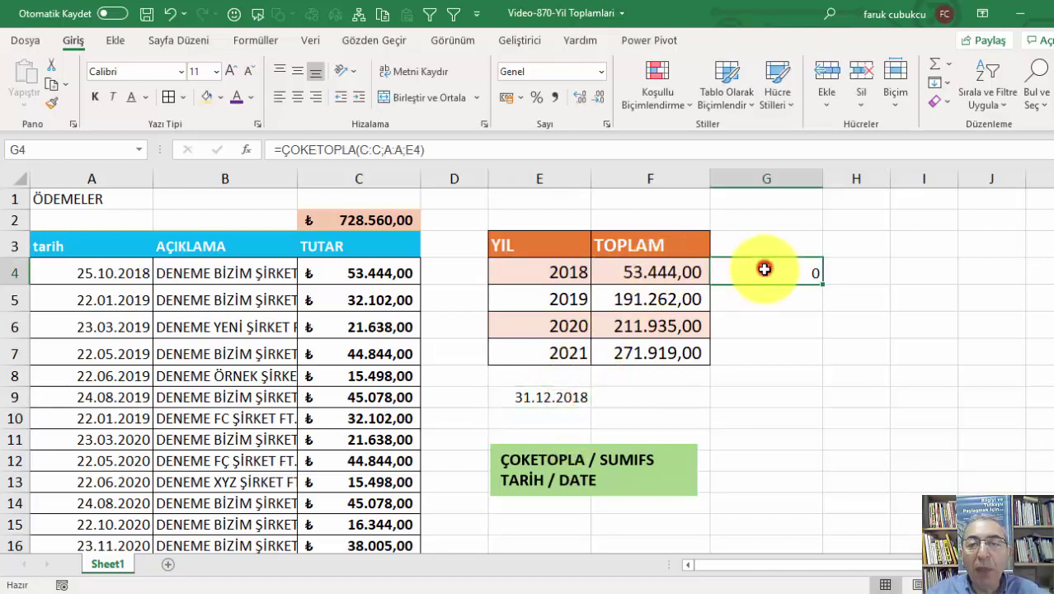
pyautogui.click(244, 145)
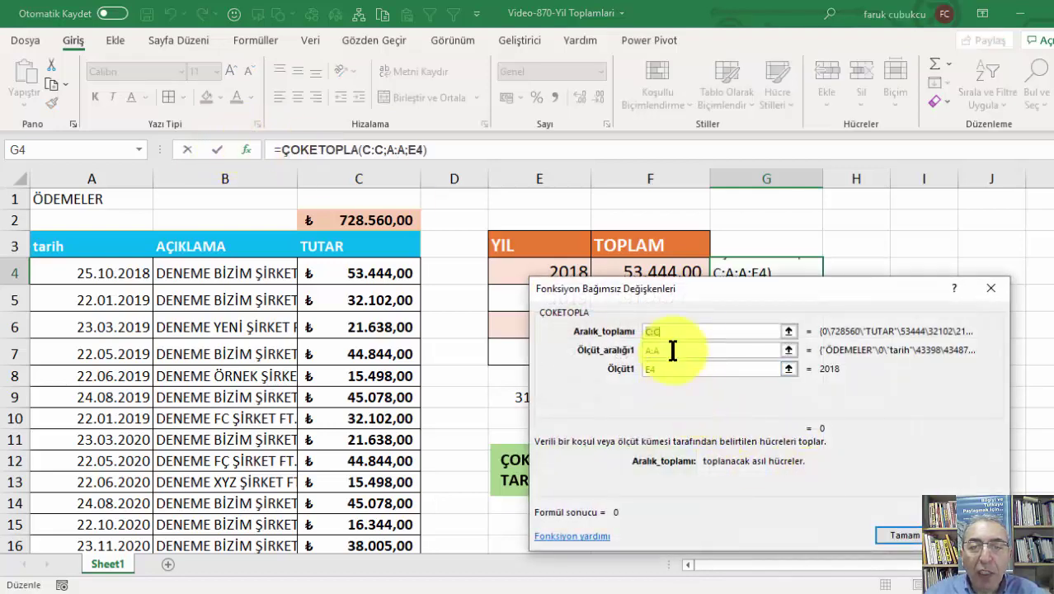
pyautogui.moveTo(687, 287); pyautogui.dragTo(711, 358)
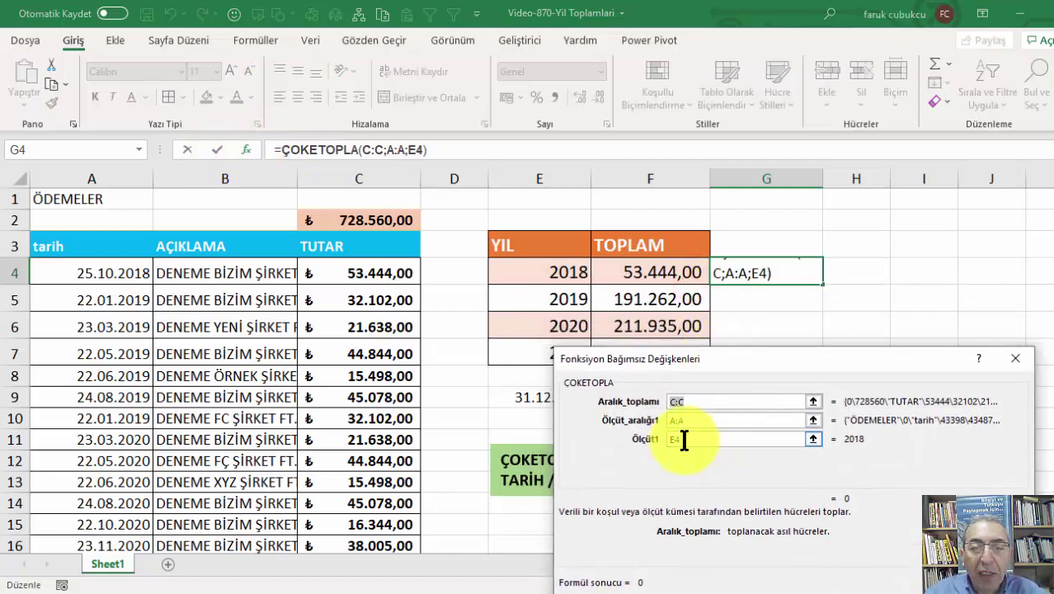
pyautogui.click(693, 438)
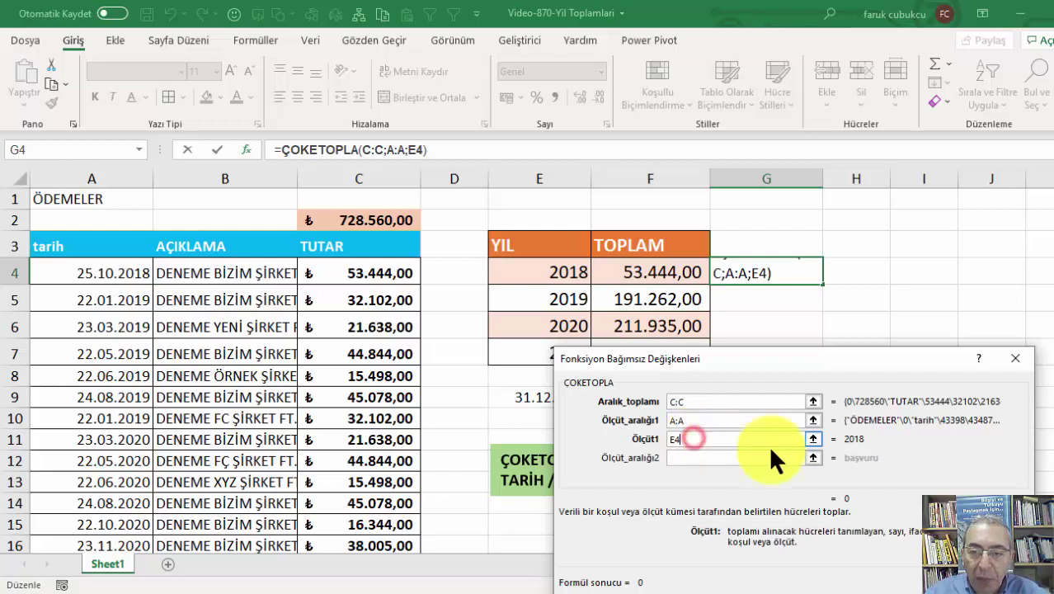
pyautogui.click(705, 460)
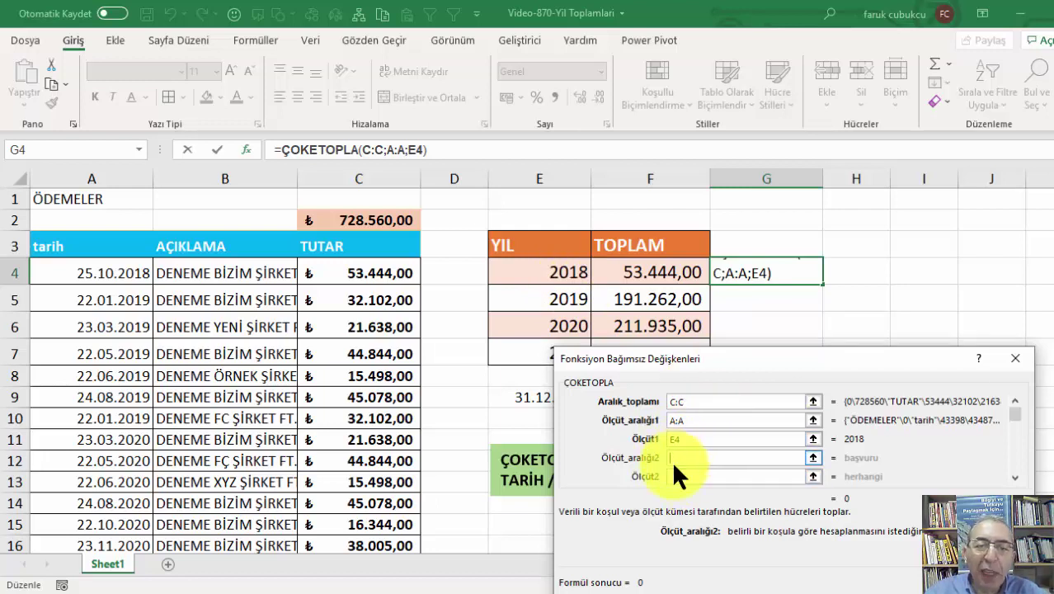
pyautogui.moveTo(659, 350); pyautogui.dragTo(589, 358)
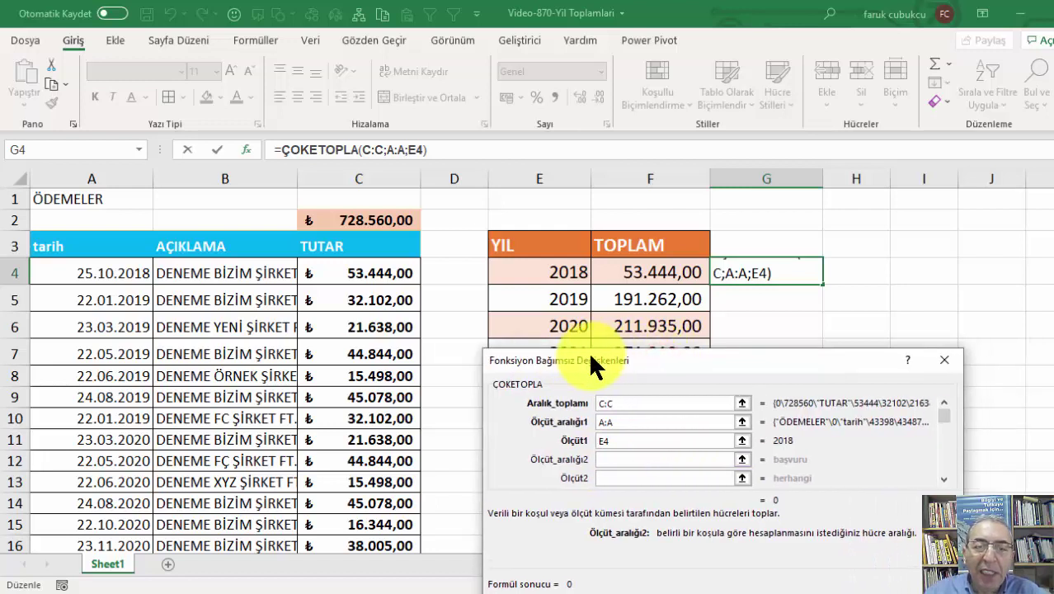
pyautogui.click(615, 442)
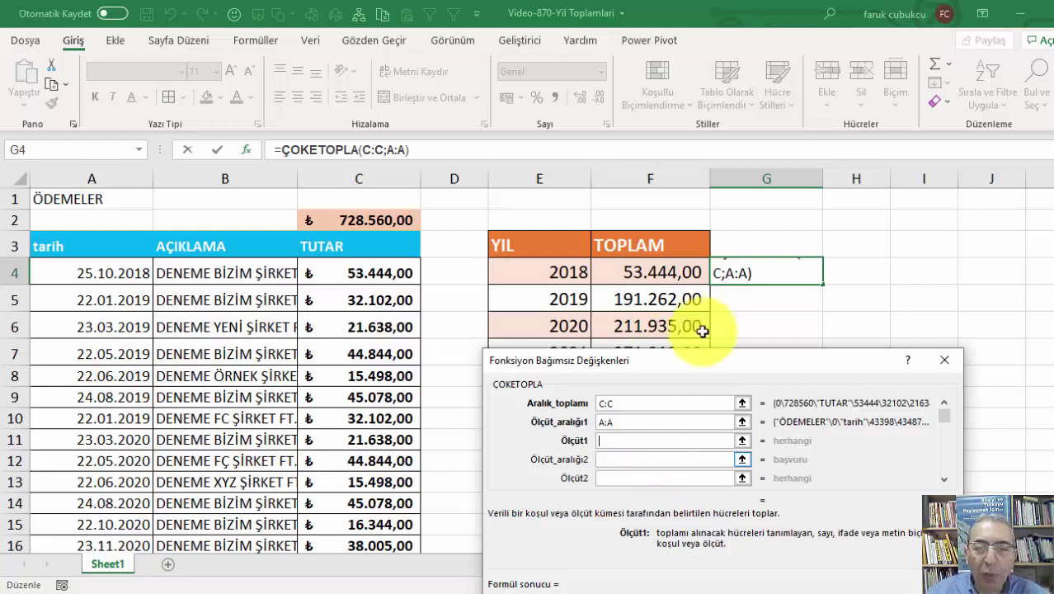
# Type ">="&TARİH(E4;1;1) into Ölçüt1 as G4's first criterion.
pyautogui.moveTo(700, 355)
pyautogui.mouseDown()
pyautogui.moveTo(704, 232)
pyautogui.moveTo(700, 240)
pyautogui.mouseUp()
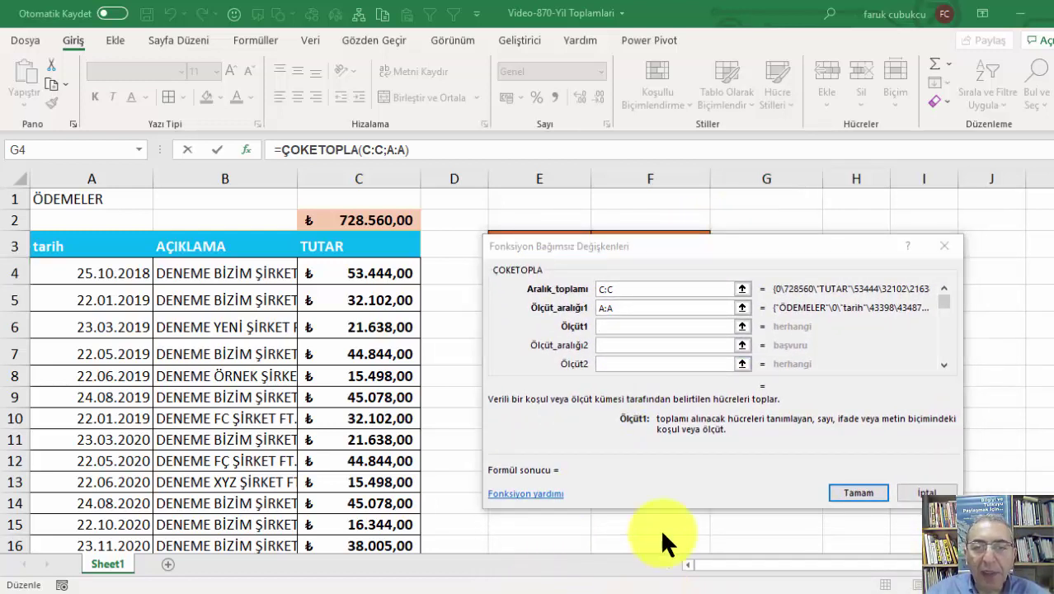
pyautogui.press('super+plus')
pyautogui.click(608, 329)
pyautogui.write('=">')
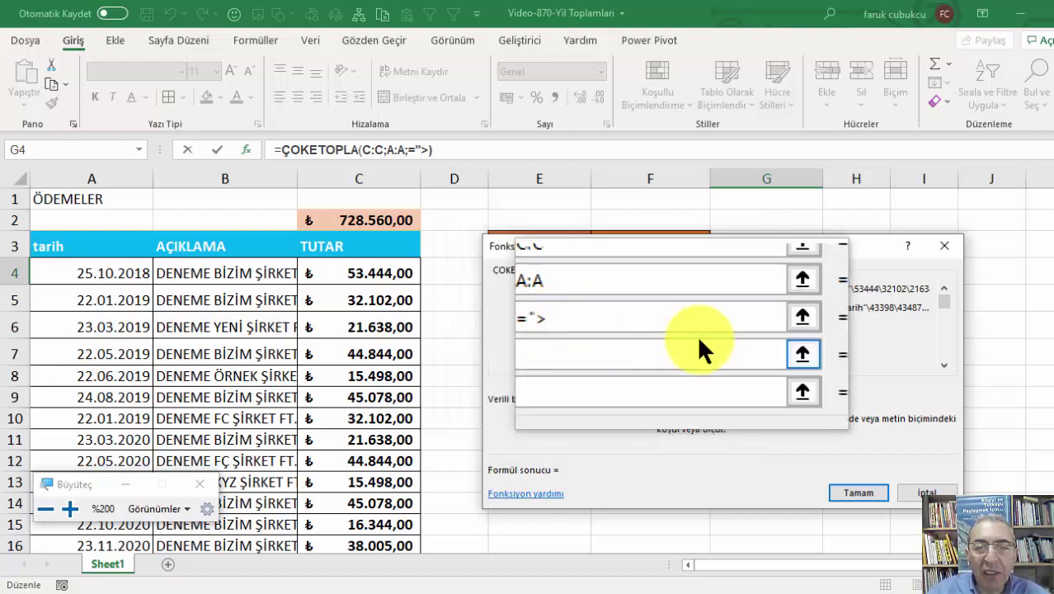
pyautogui.write('="&TAR')
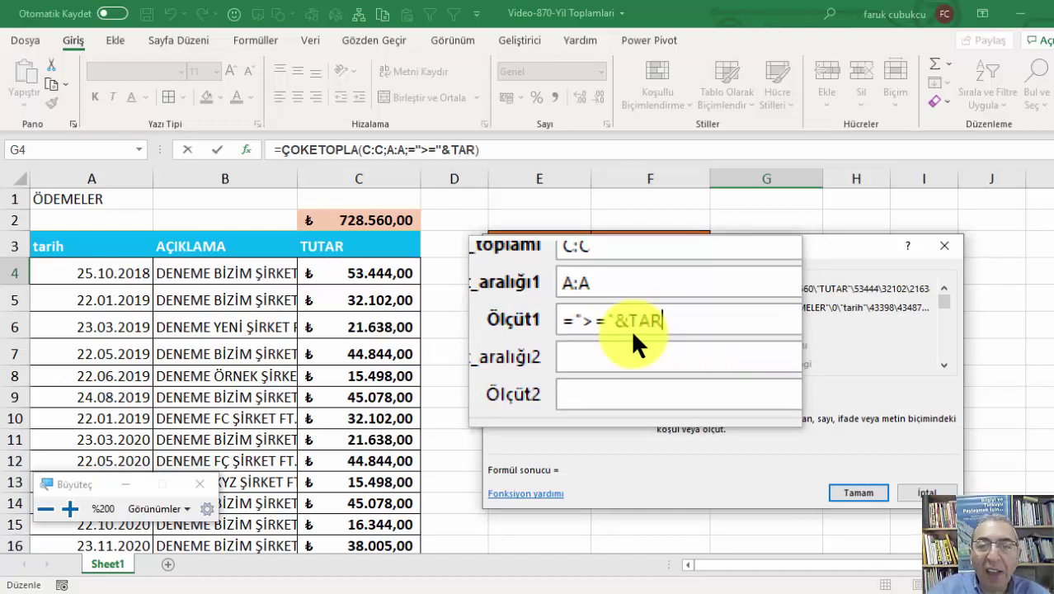
pyautogui.write('İH')
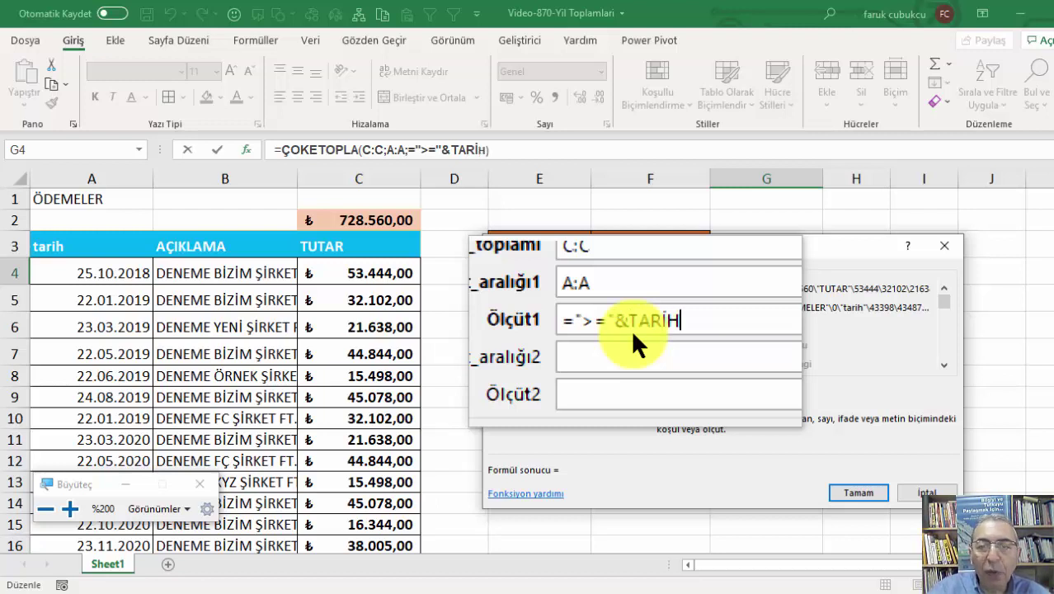
pyautogui.write('(')
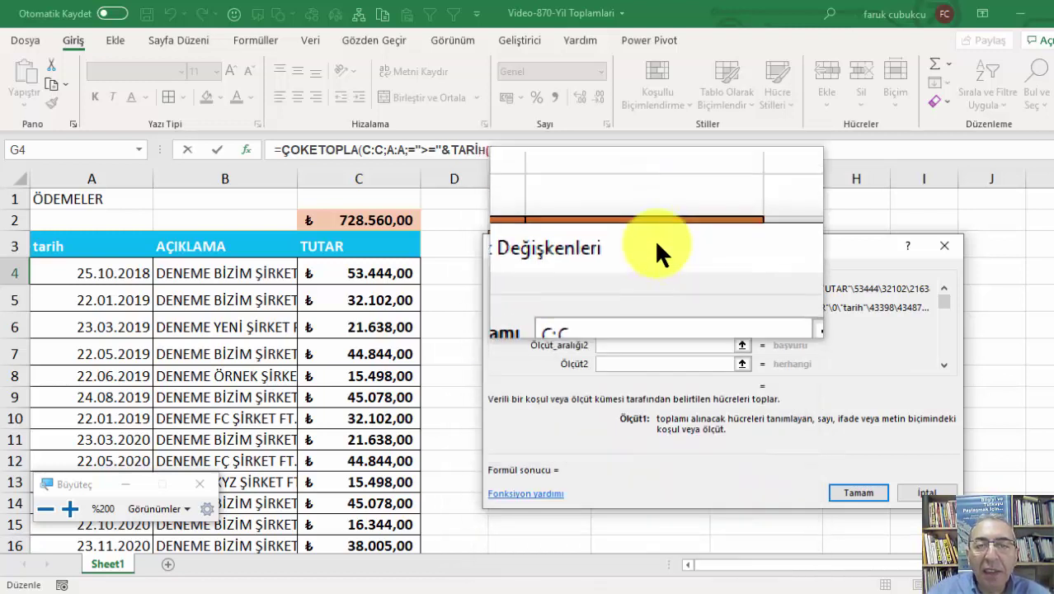
pyautogui.moveTo(654, 240); pyautogui.dragTo(721, 311)
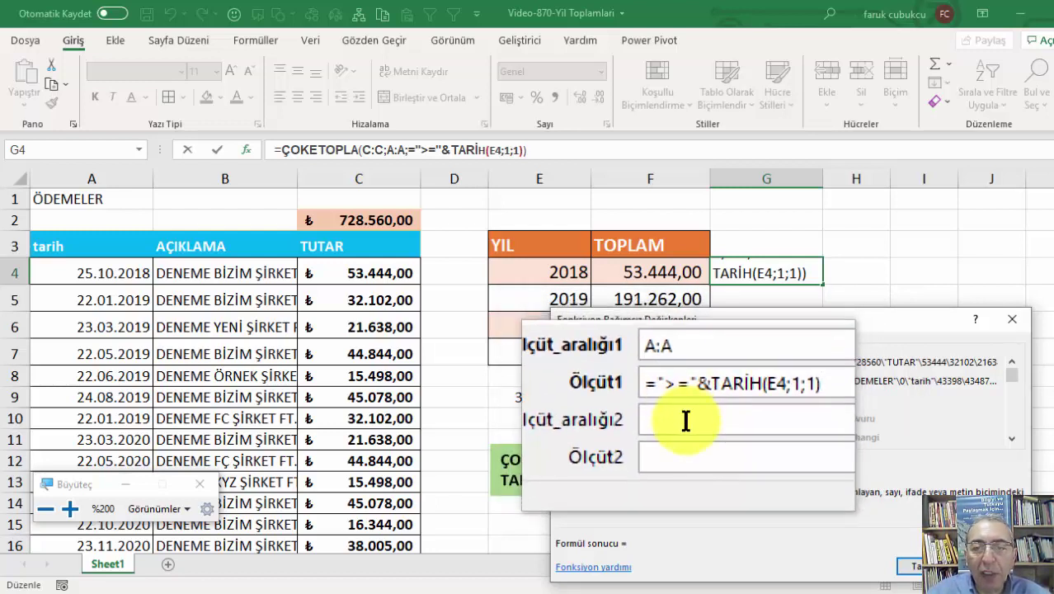
pyautogui.click(679, 419)
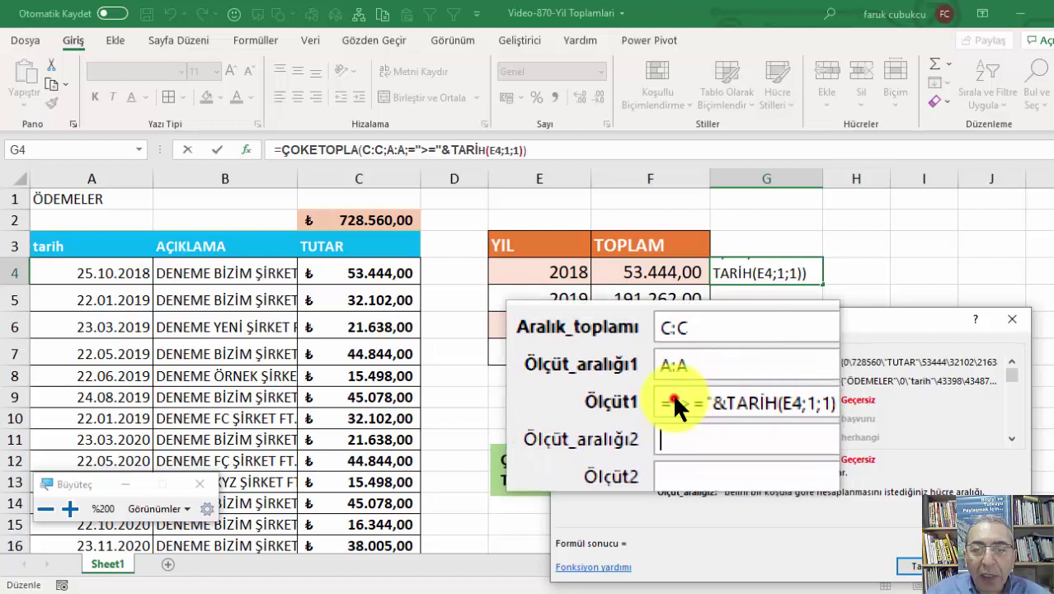
# Delete the stray equals sign so Ölçüt1 reads ">="&TARİH(E4;1;1), and copy that criterion.
pyautogui.click(672, 394)
pyautogui.press('BackSpace')
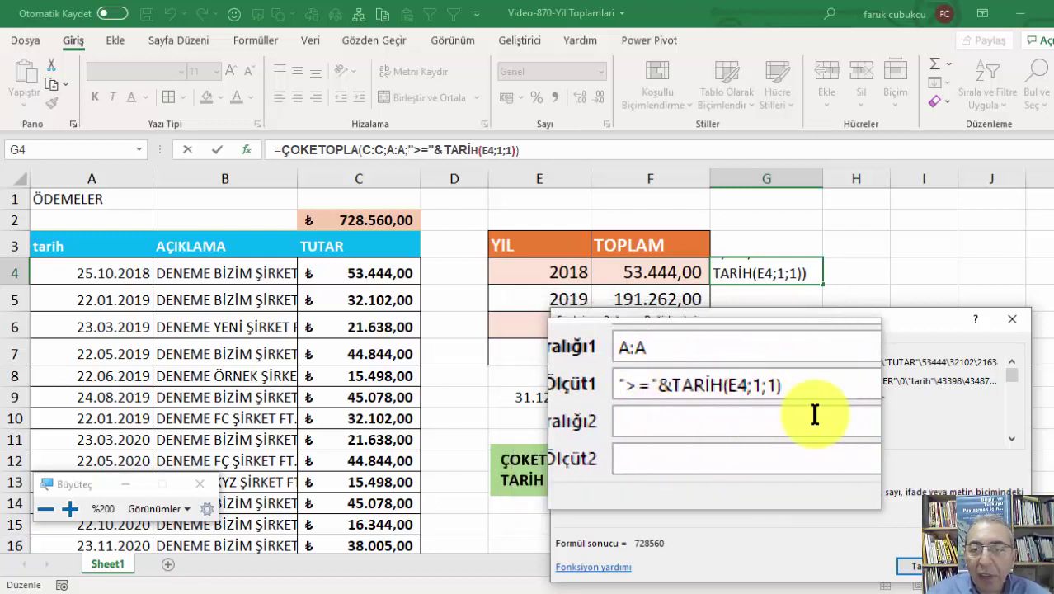
pyautogui.click(757, 396)
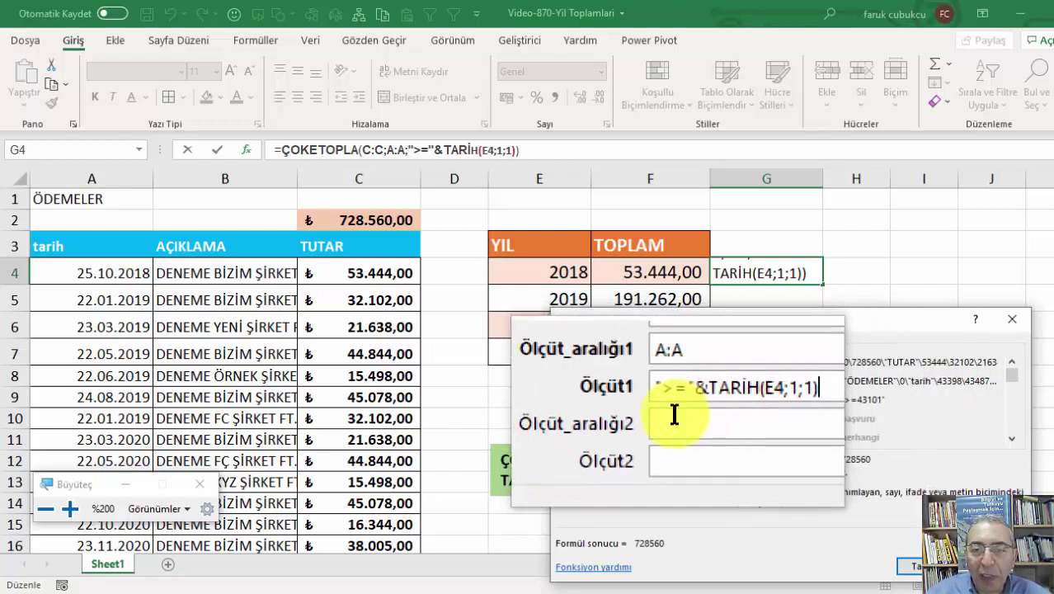
pyautogui.click(674, 412)
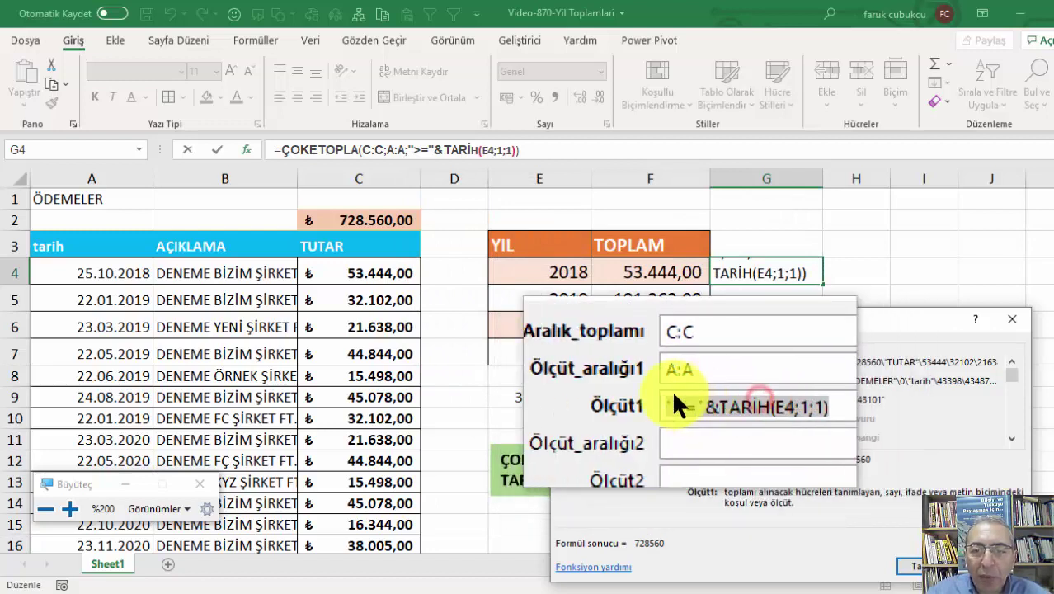
pyautogui.click(670, 402)
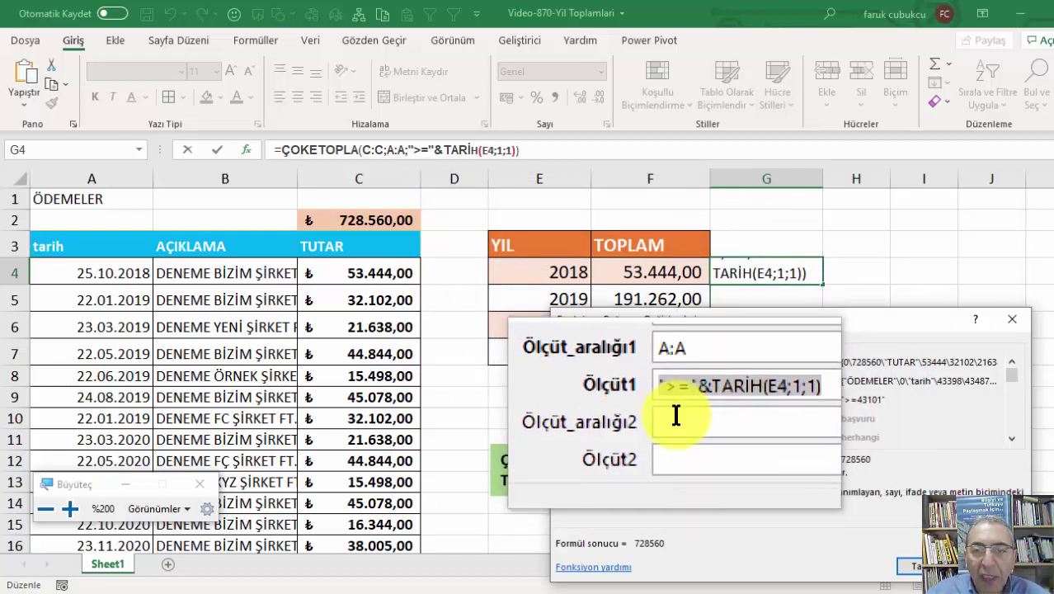
pyautogui.click(672, 418)
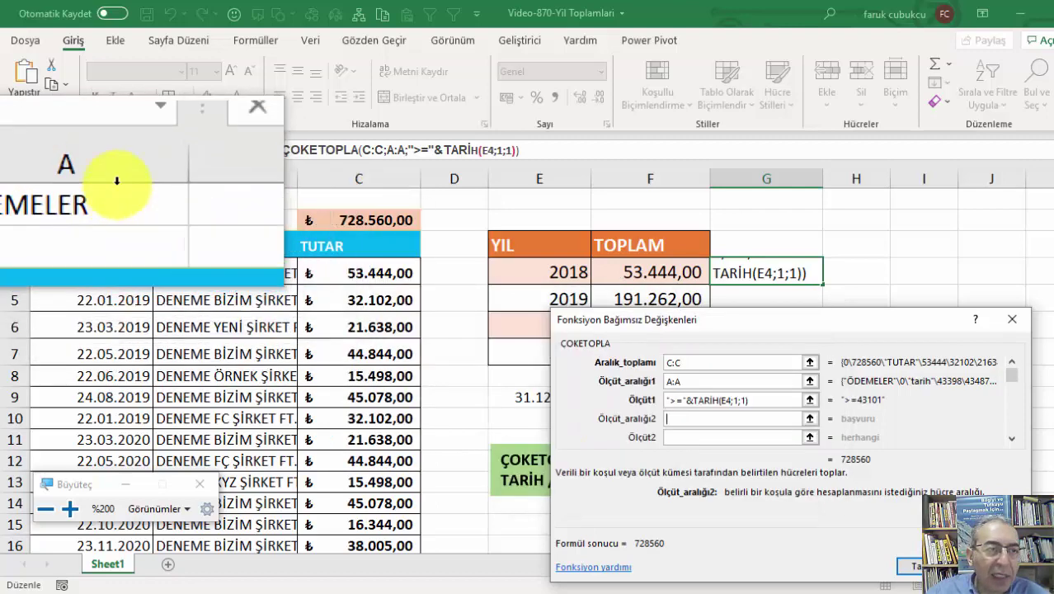
# Add A:A with "<="&TARİH(E4;12;31) as the second criterion and confirm, giving 53444.
pyautogui.click(115, 176)
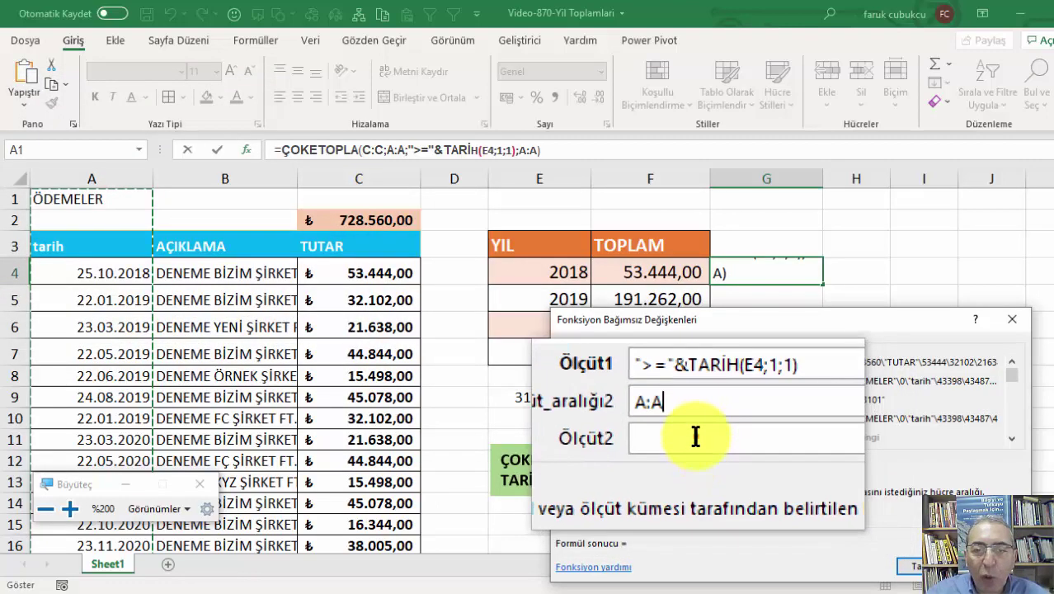
pyautogui.click(694, 436)
pyautogui.hotkey('ctrl', 'v')
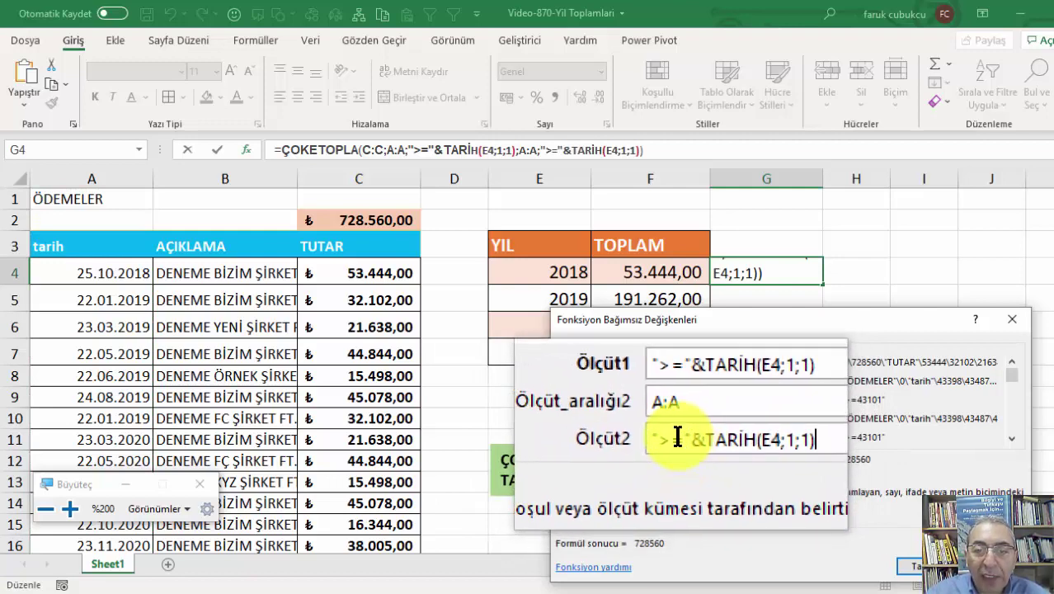
pyautogui.click(675, 439)
pyautogui.press('Delete')
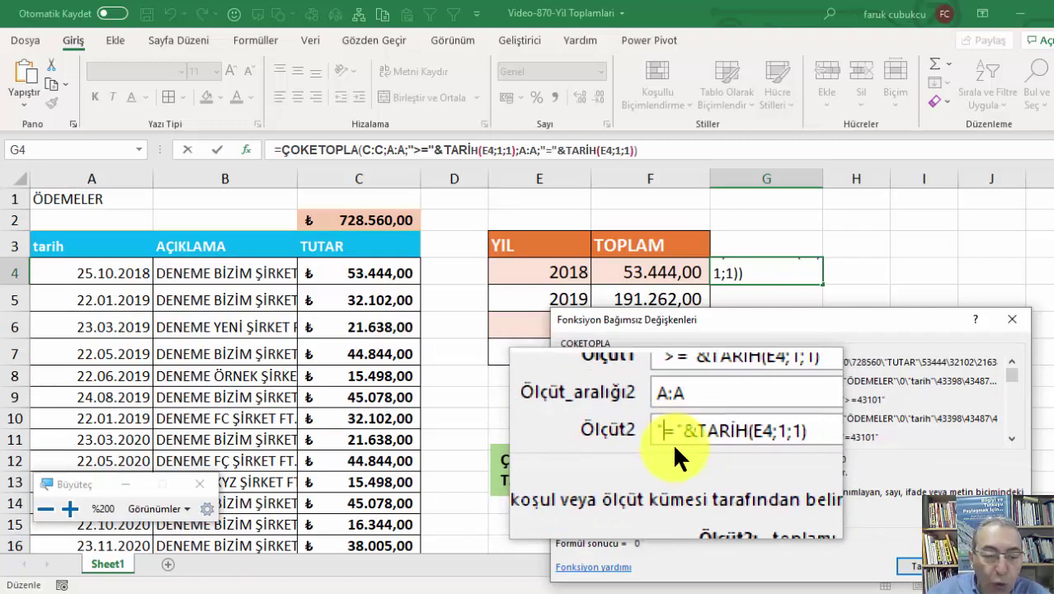
pyautogui.write('<')
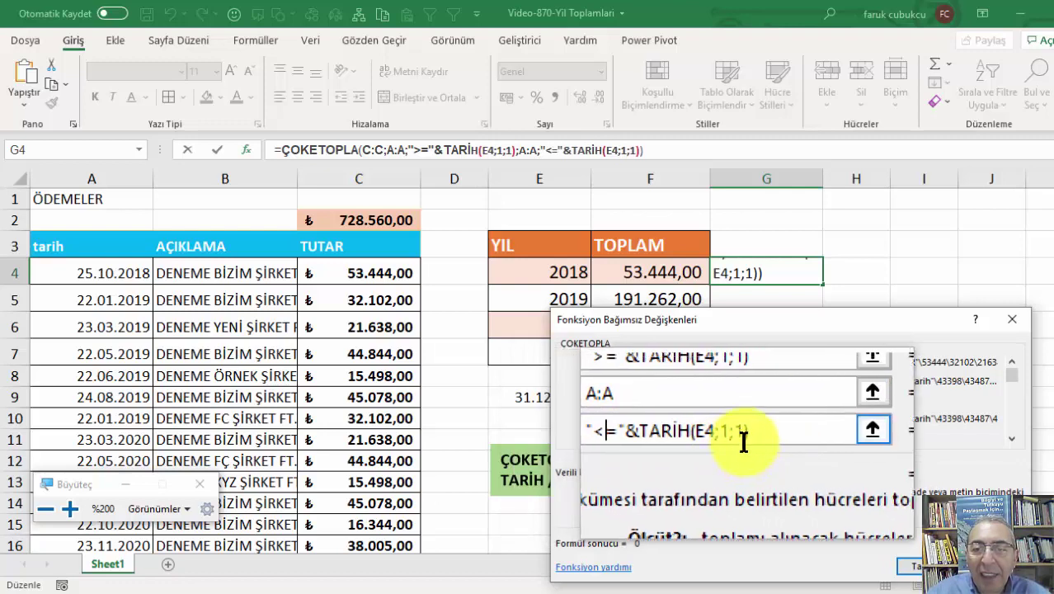
pyautogui.click(733, 439)
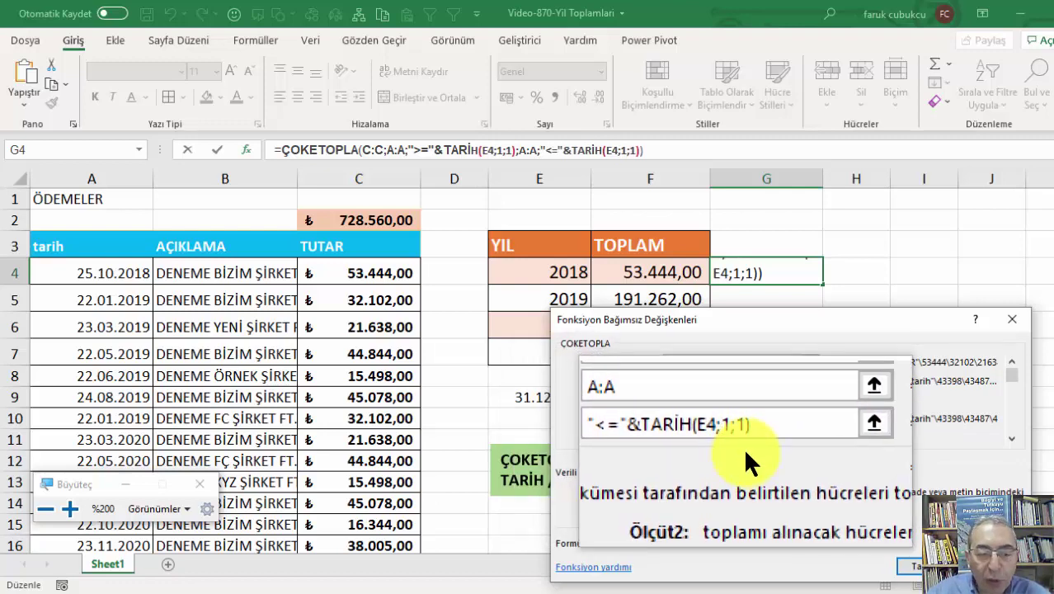
pyautogui.write('1')
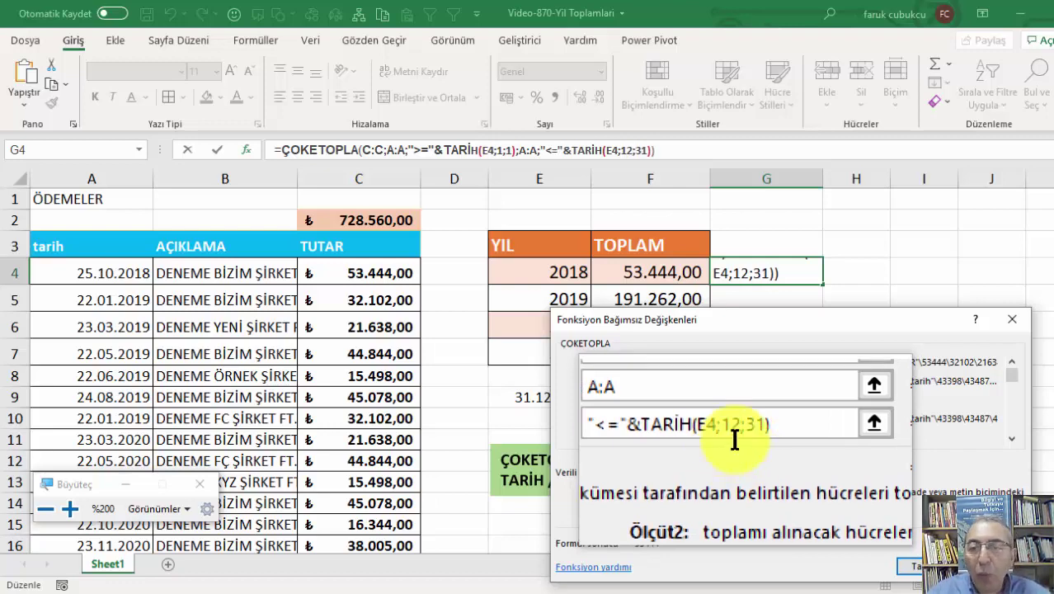
pyautogui.click(902, 566)
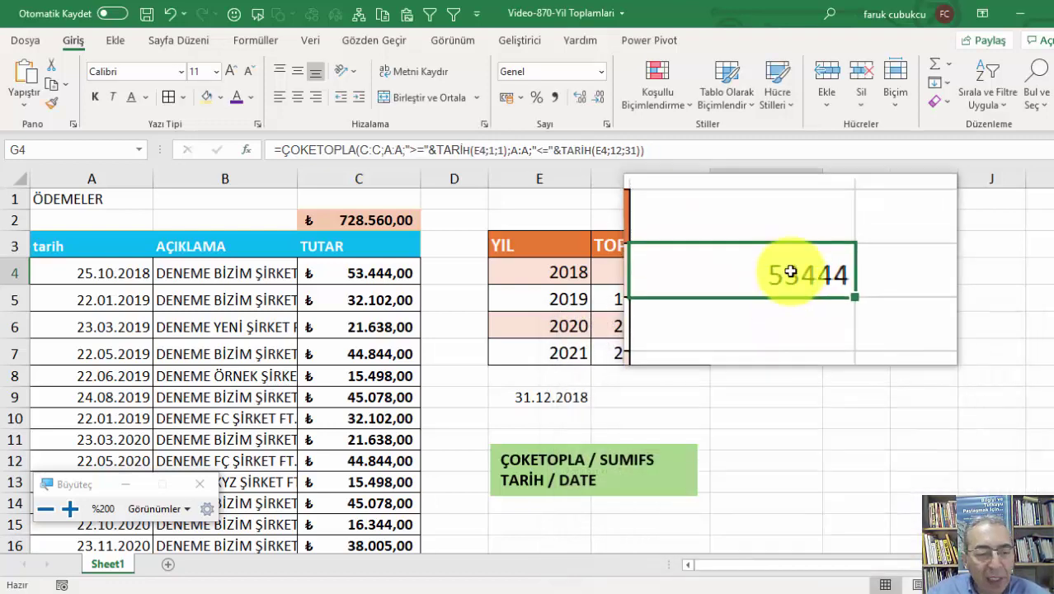
# Number-format G4 and fill it down to G7 (191.262,00, 211.935,00, 271.919,00).
pyautogui.hotkey('ctrl', 'shift', '1')
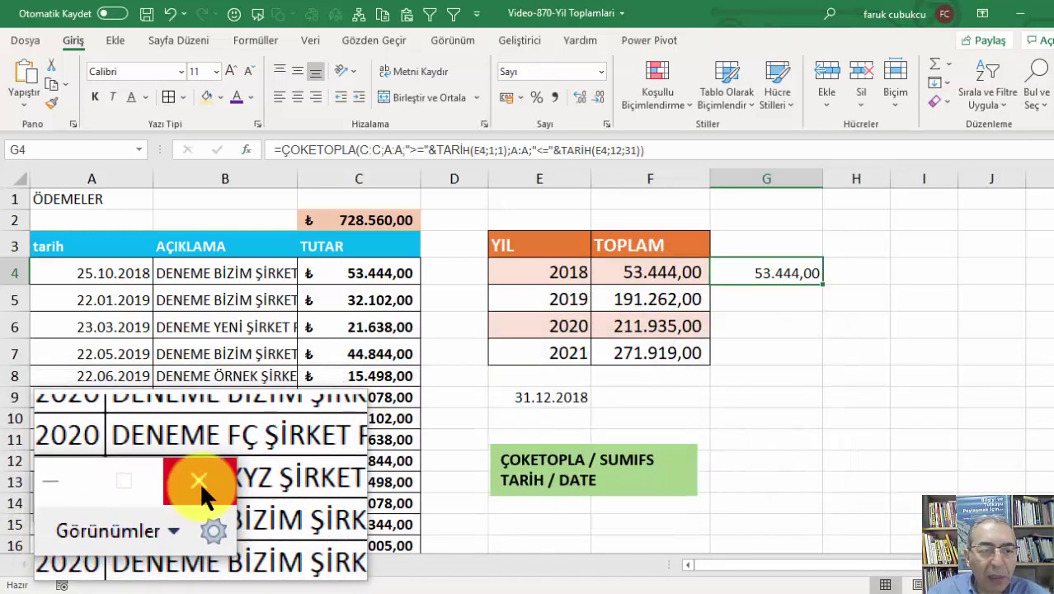
pyautogui.click(200, 483)
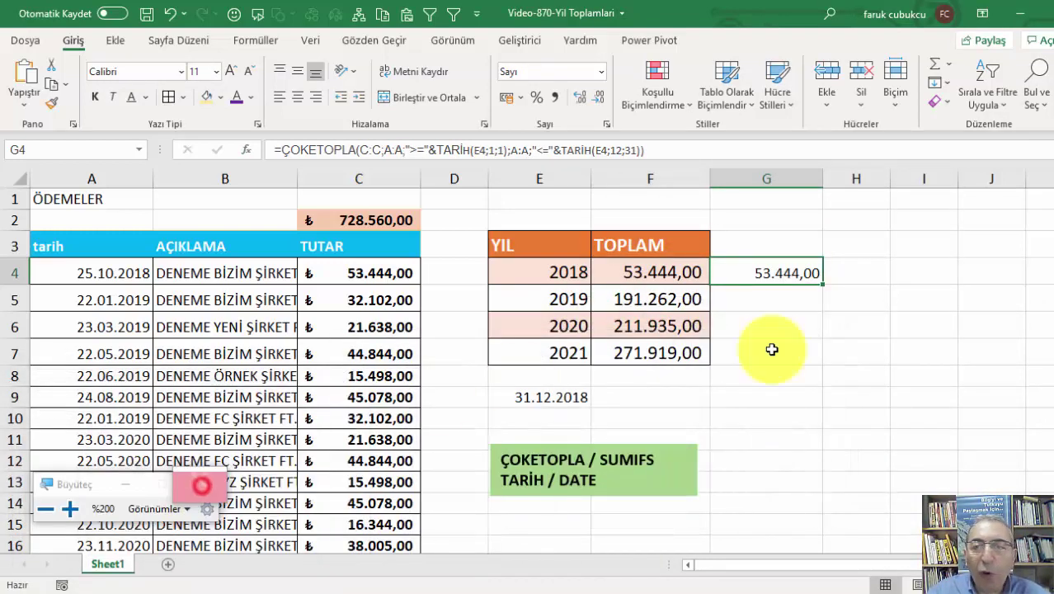
pyautogui.doubleClick(824, 287)
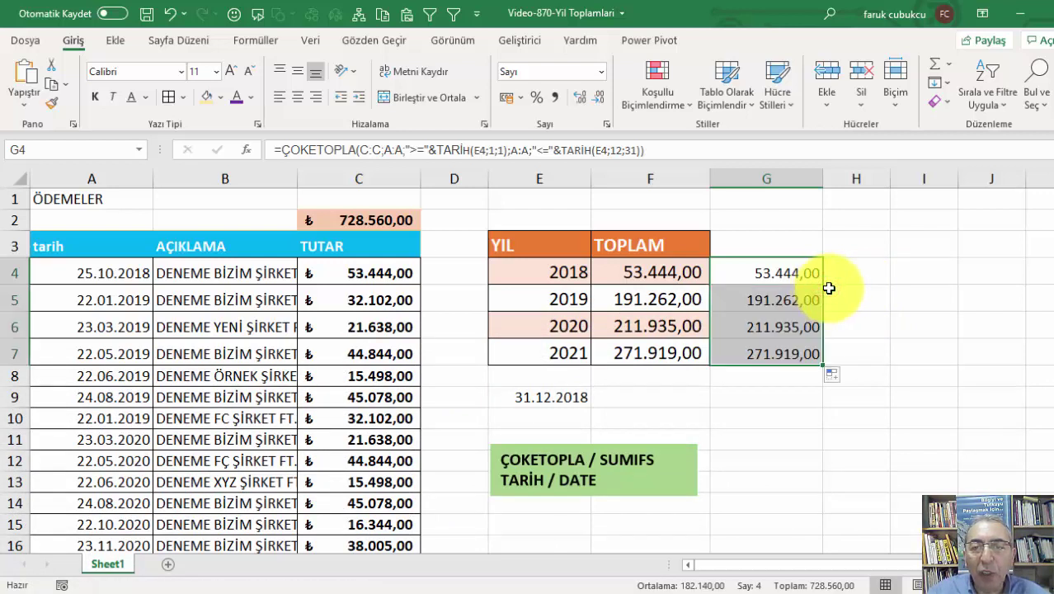
pyautogui.click(763, 351)
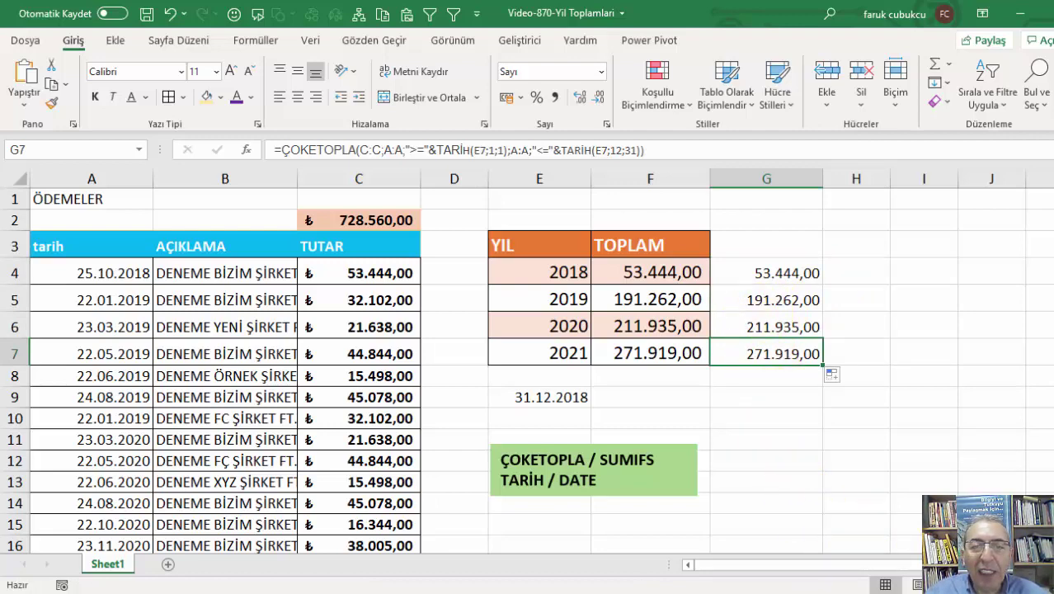
# Select columns A and C to review the dates and amounts.
pyautogui.hscroll(2, 528, 362)
pyautogui.hscroll(1, 528, 363)
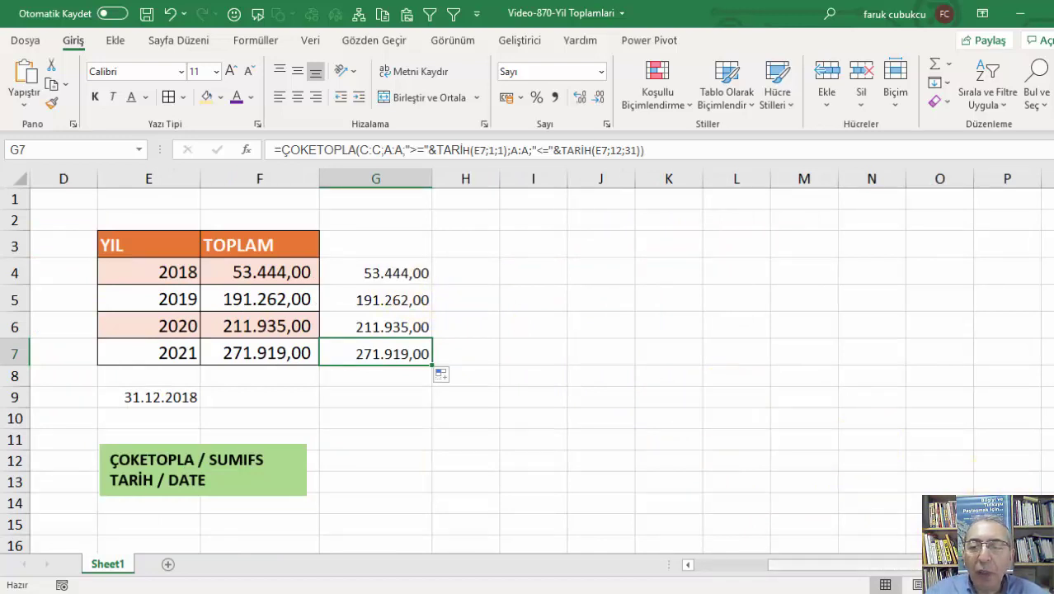
pyautogui.hscroll(-3, 705, 518)
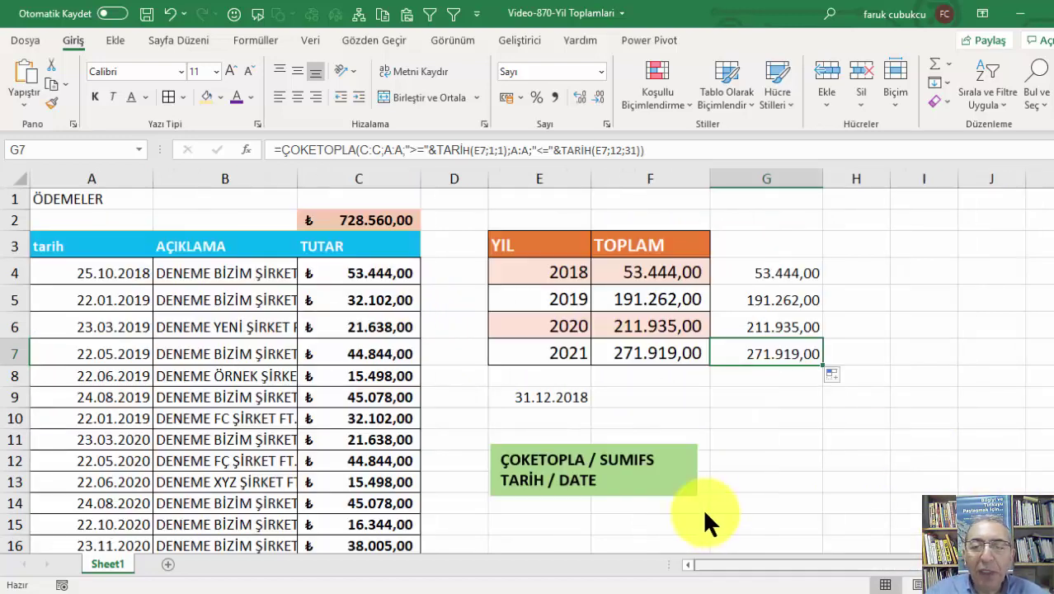
pyautogui.click(100, 169)
pyautogui.click(363, 174)
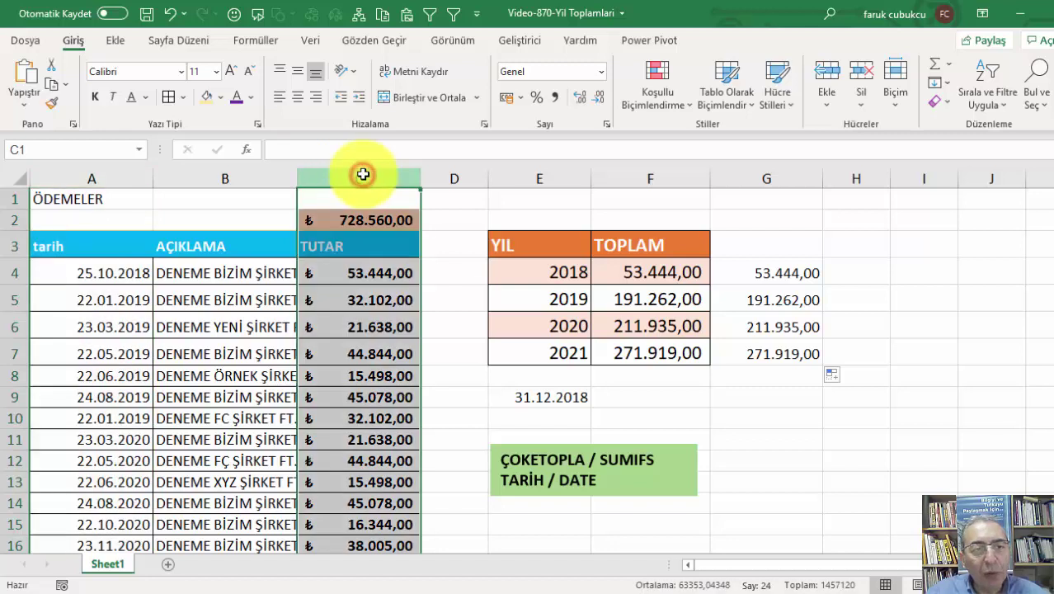
pyautogui.click(122, 270)
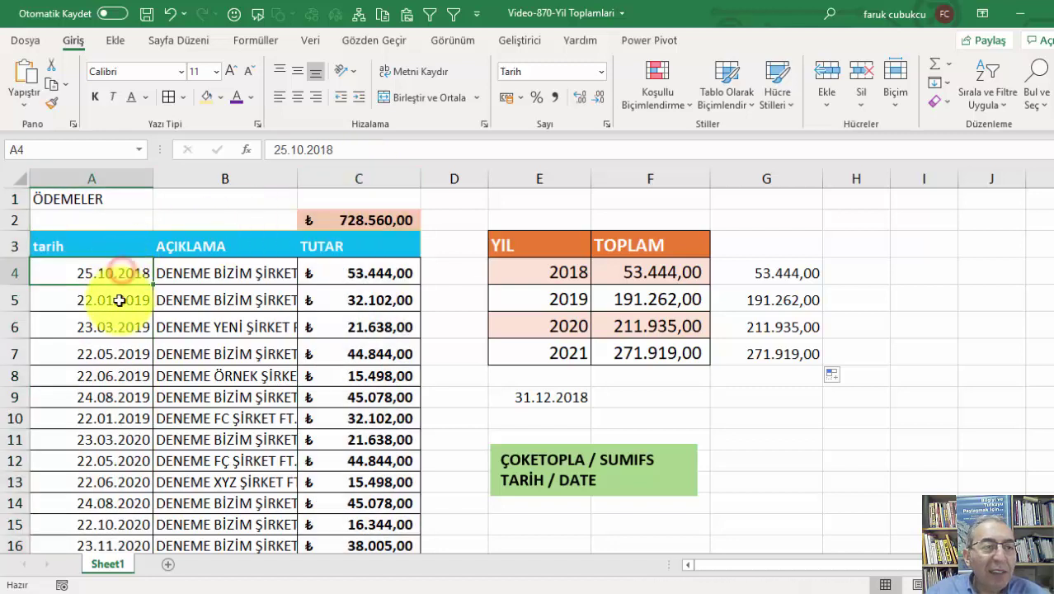
pyautogui.moveTo(136, 303); pyautogui.dragTo(132, 355)
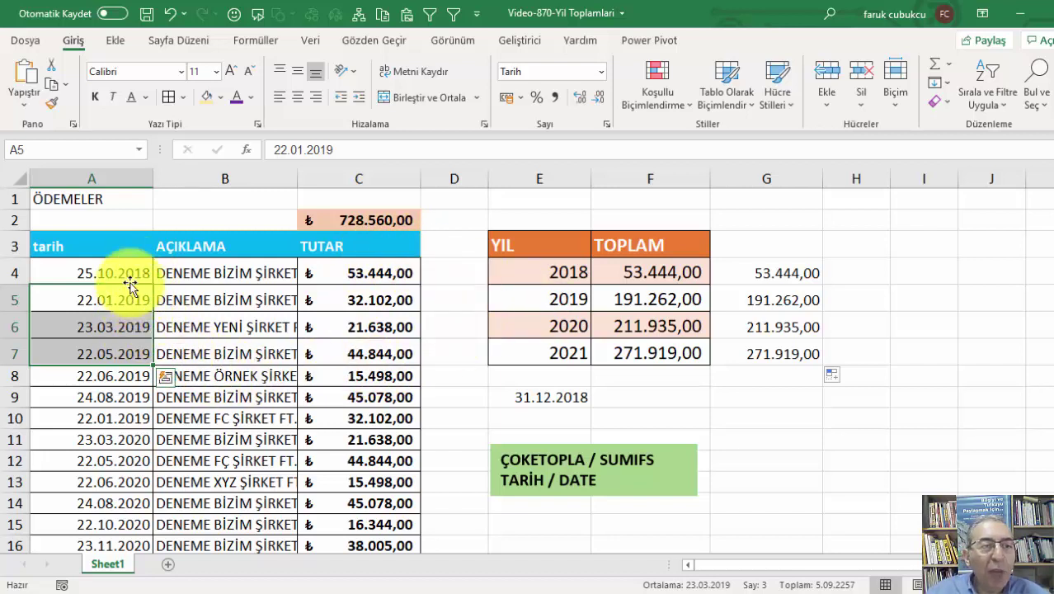
pyautogui.click(130, 272)
pyautogui.click(99, 359)
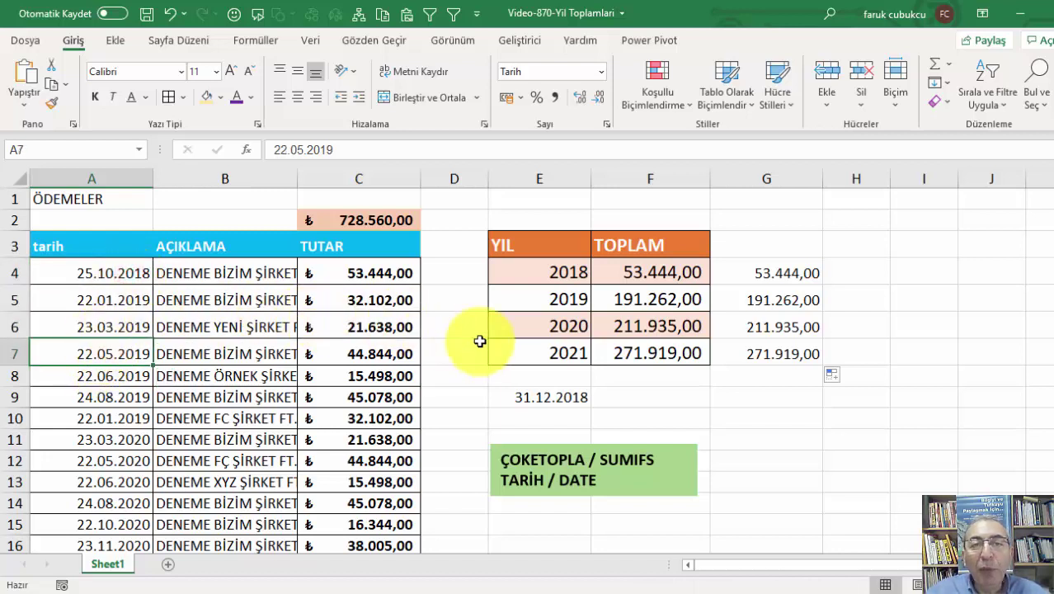
pyautogui.click(543, 272)
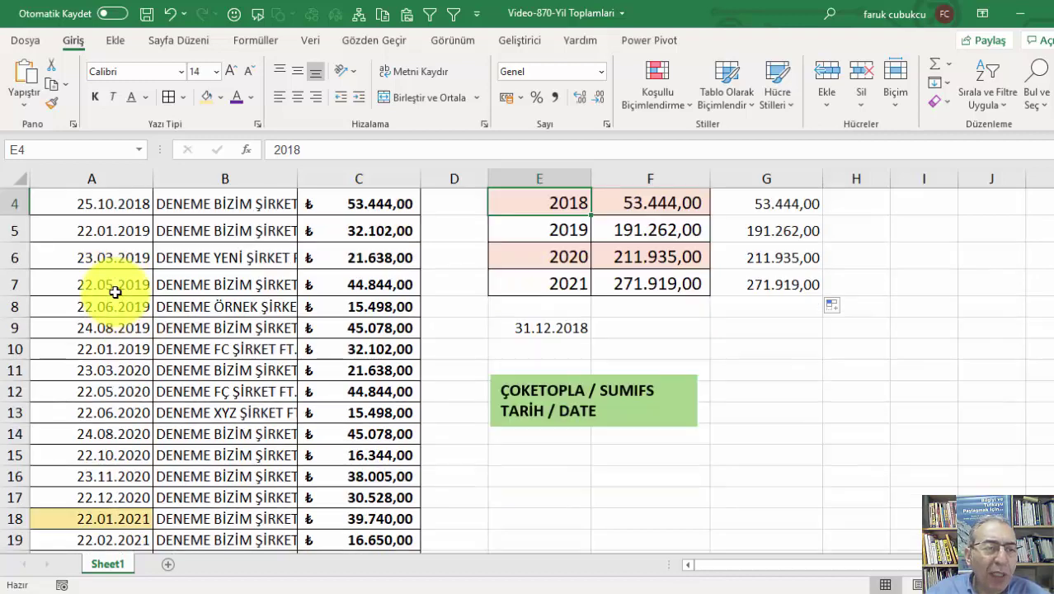
pyautogui.scroll(-1, 114, 288)
pyautogui.scroll(1, 115, 310)
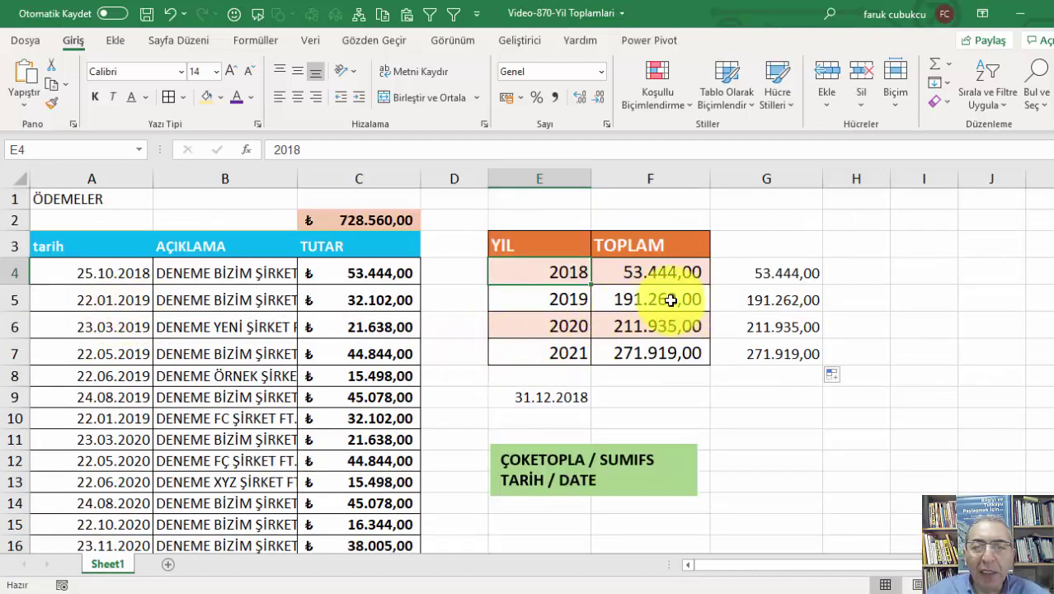
pyautogui.hscroll(4, 282, 352)
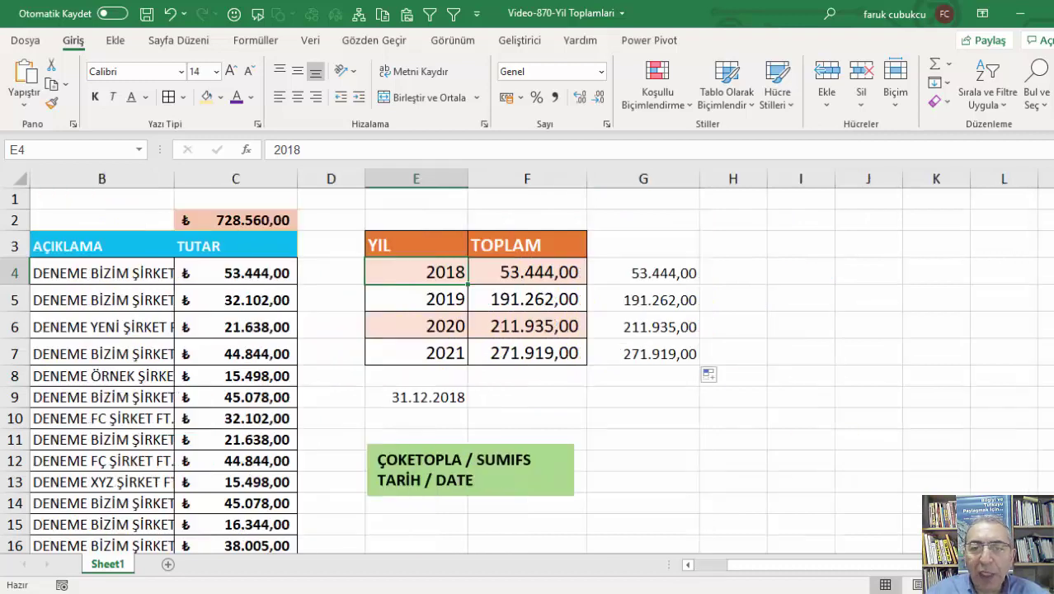
pyautogui.doubleClick(325, 272)
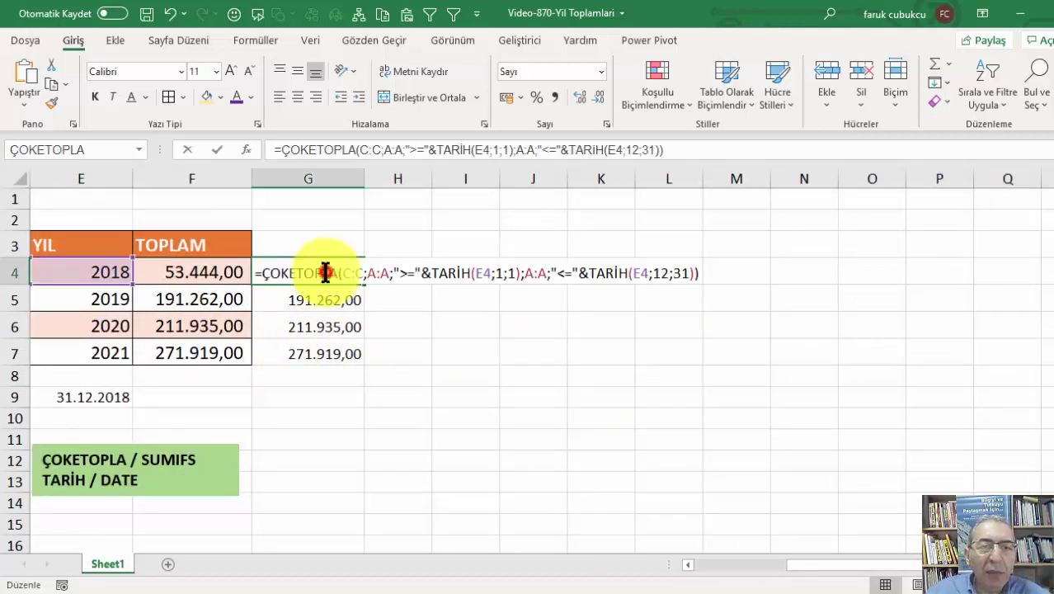
pyautogui.press('Escape')
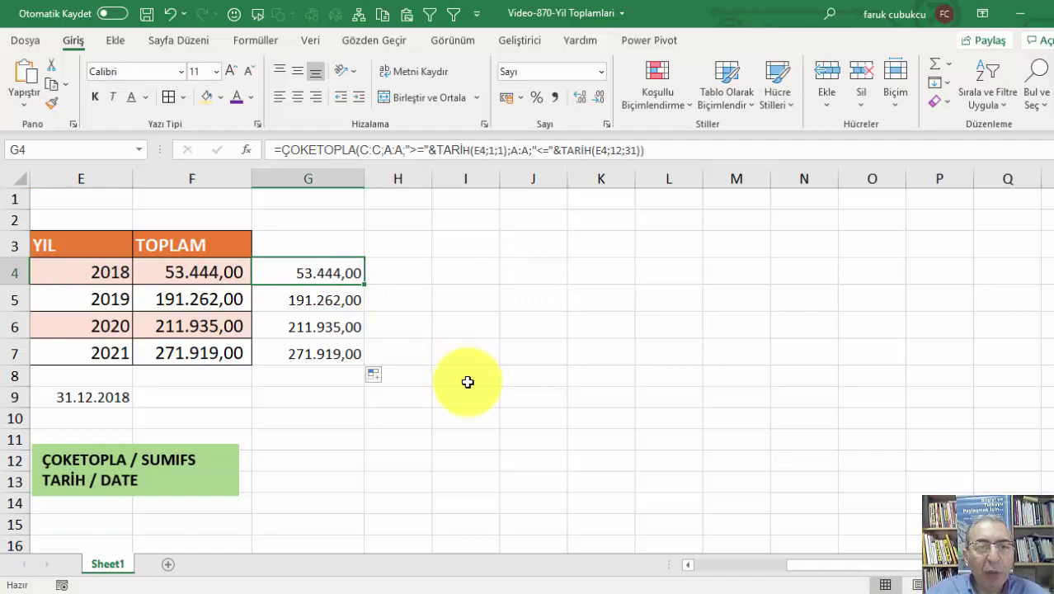
pyautogui.hscroll(-4, 468, 382)
pyautogui.scroll(1, 467, 376)
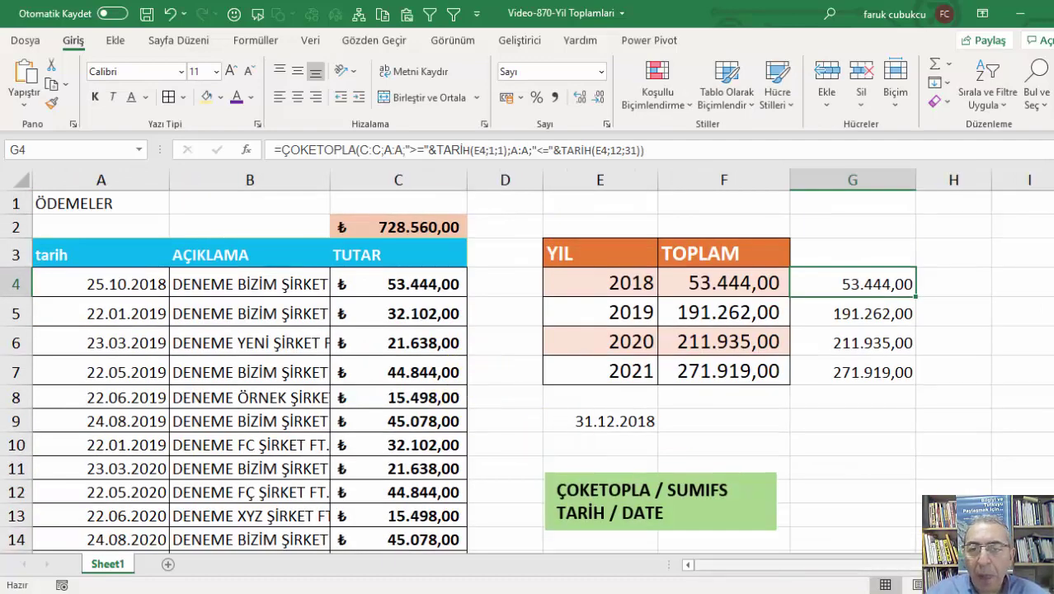
pyautogui.hscroll(1, 528, 363)
pyautogui.hscroll(1, 659, 429)
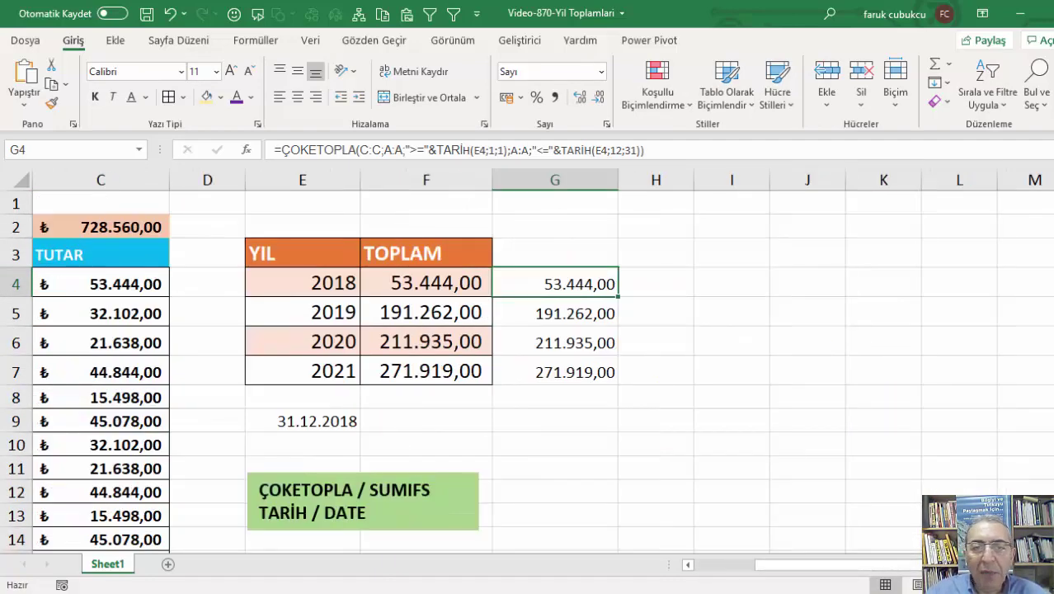
pyautogui.hscroll(1, 675, 431)
pyautogui.doubleClick(438, 284)
pyautogui.click(438, 284)
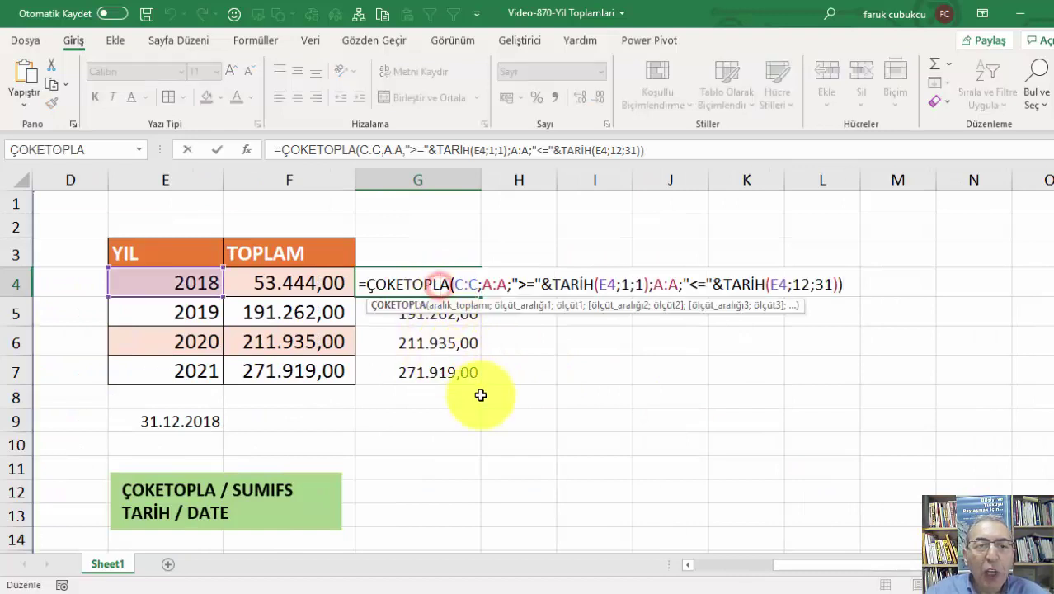
pyautogui.click(471, 281)
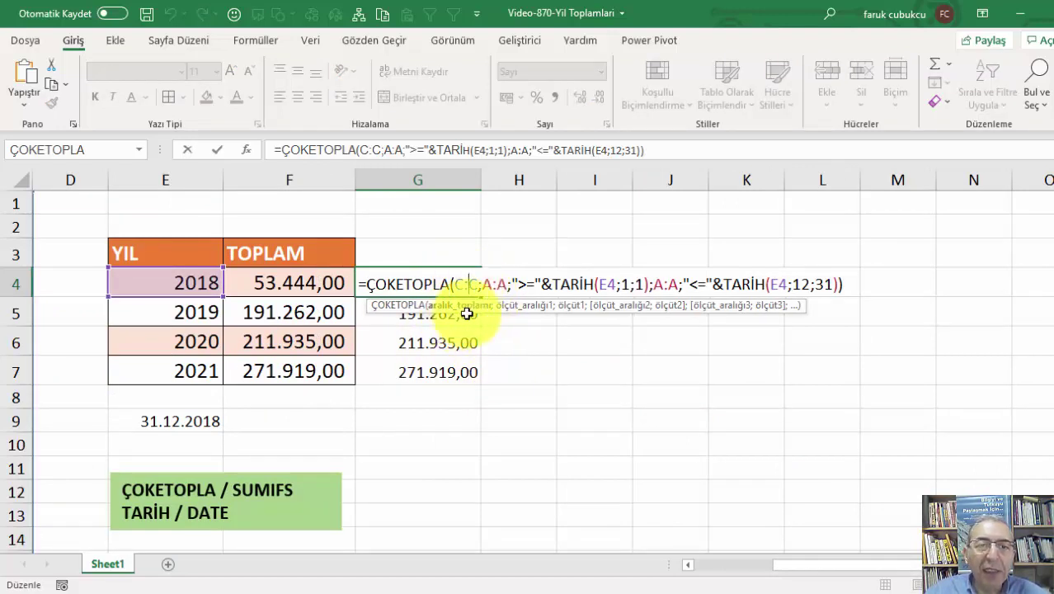
pyautogui.moveTo(454, 284); pyautogui.dragTo(506, 284)
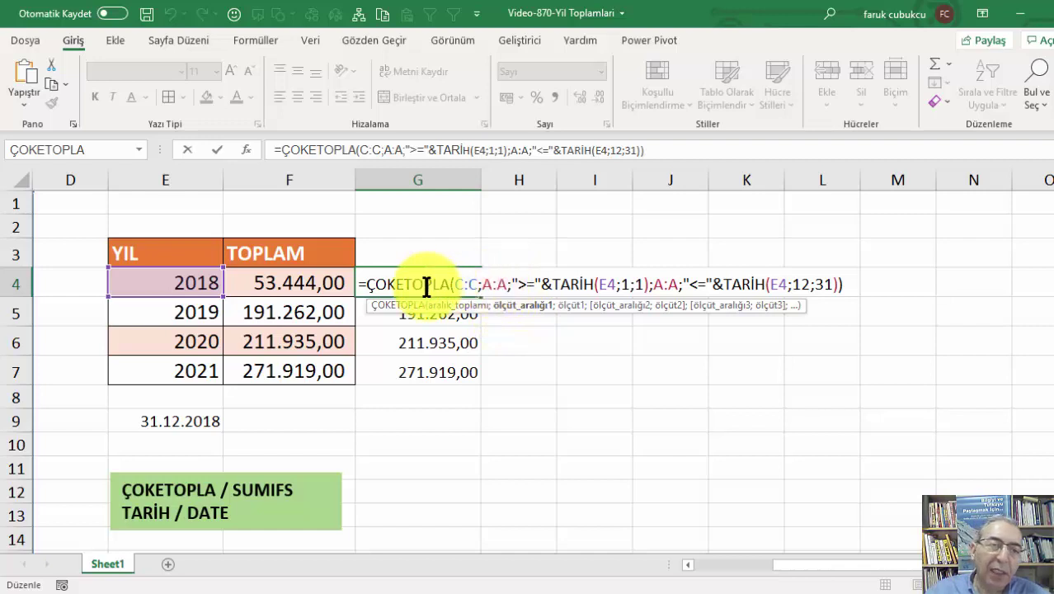
pyautogui.click(511, 285)
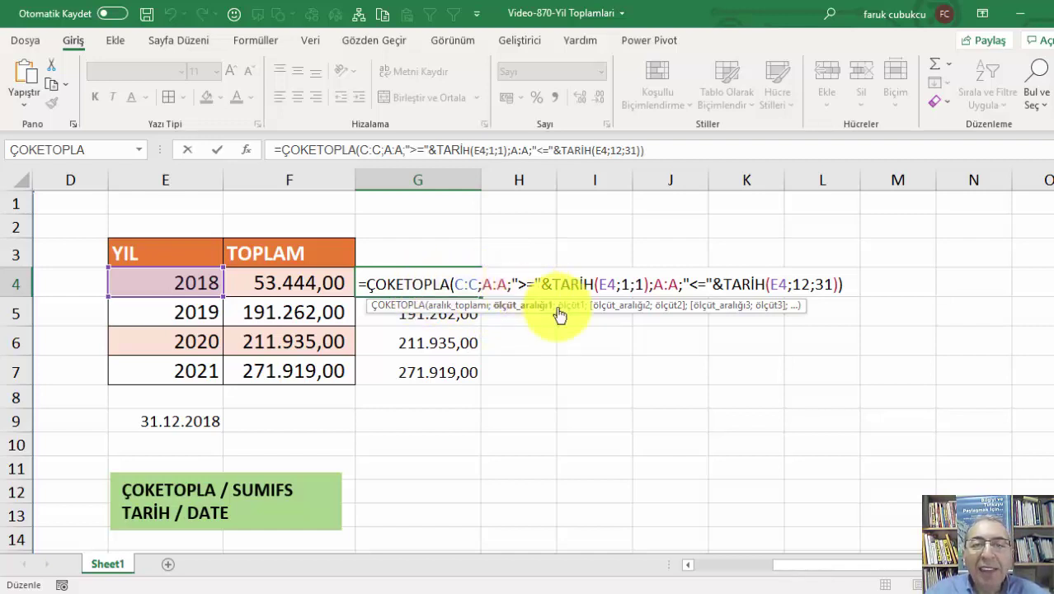
pyautogui.moveTo(679, 283); pyautogui.dragTo(511, 284)
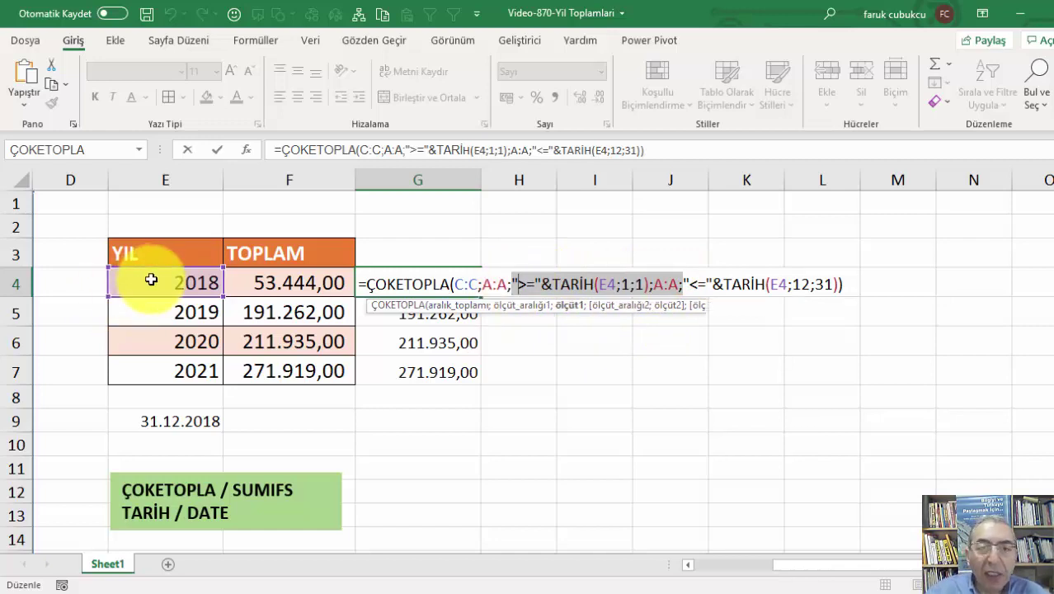
pyautogui.press('Delete')
pyautogui.write('AL')
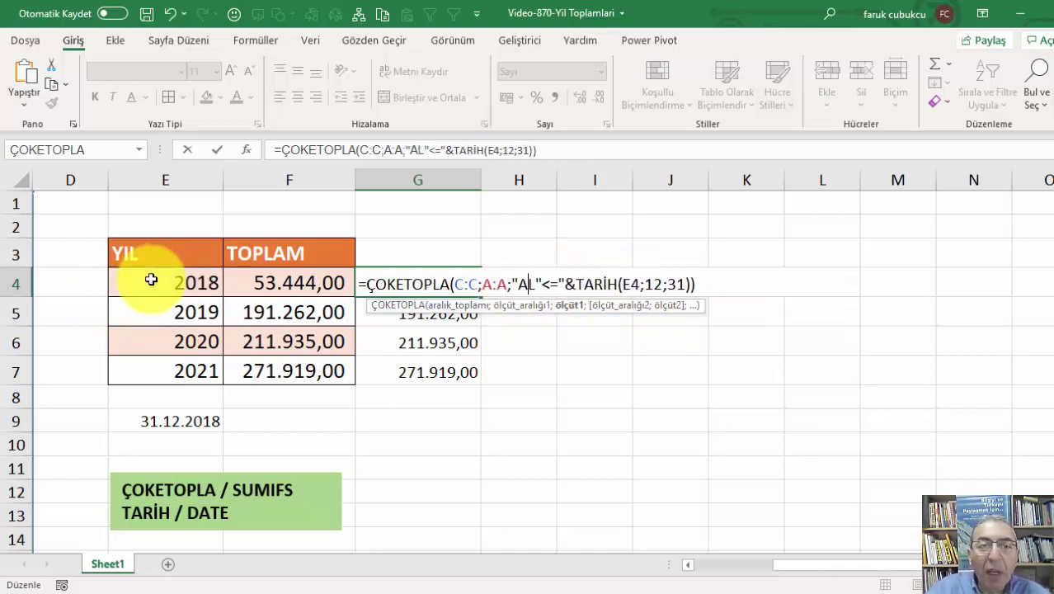
pyautogui.press('BackSpace')
pyautogui.press('BackSpace')
pyautogui.press('BackSpace')
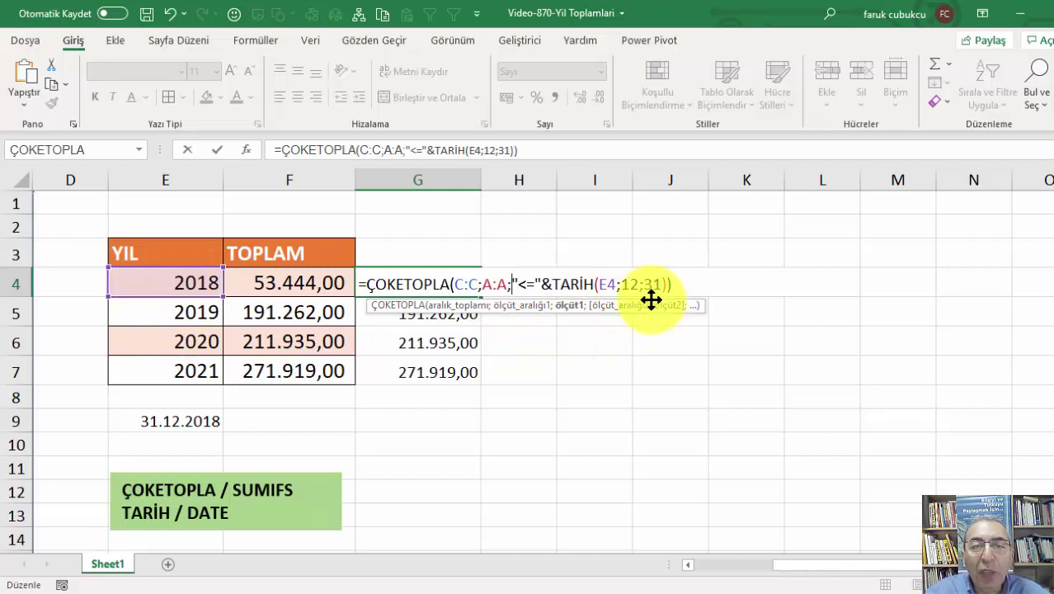
pyautogui.press('Escape')
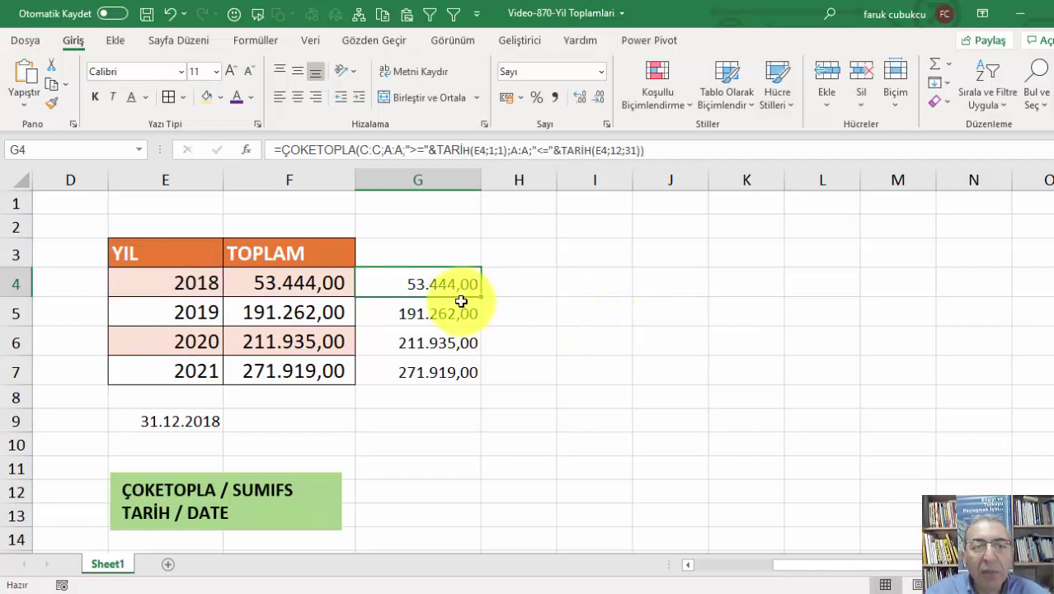
pyautogui.doubleClick(446, 281)
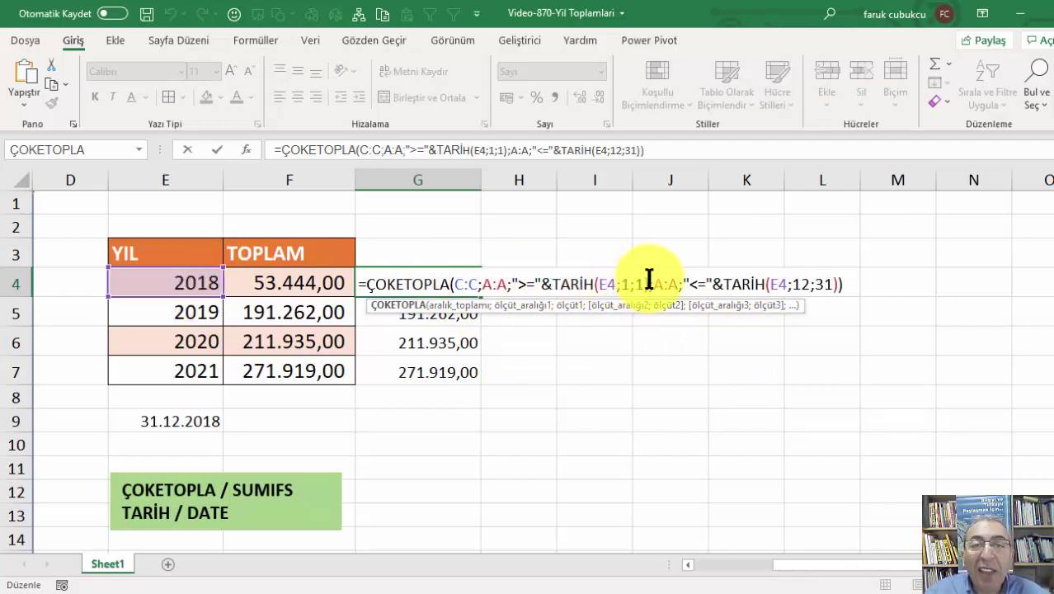
pyautogui.moveTo(650, 281); pyautogui.dragTo(557, 281)
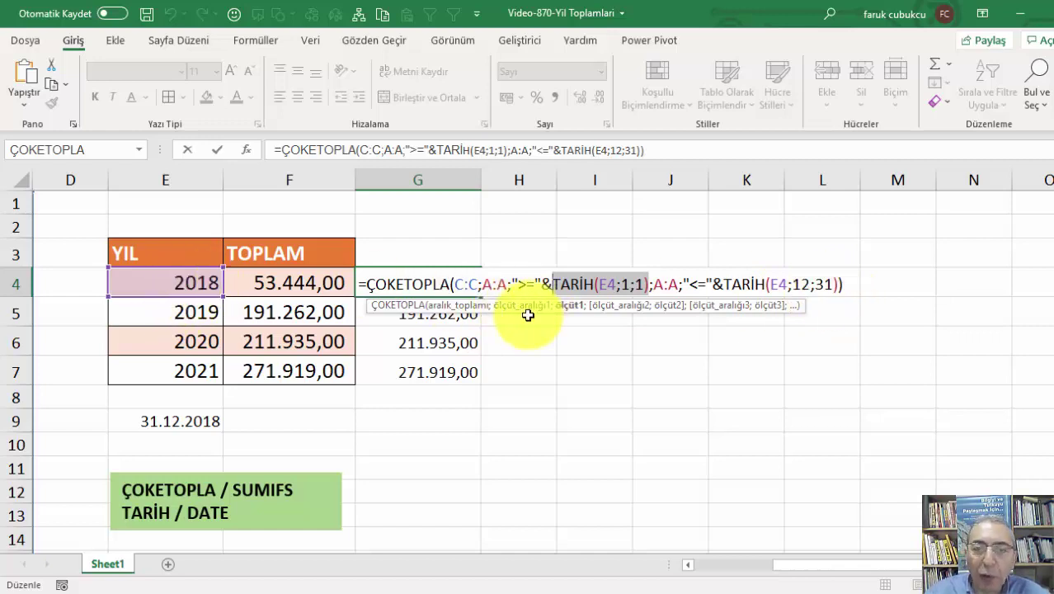
pyautogui.press('Return')
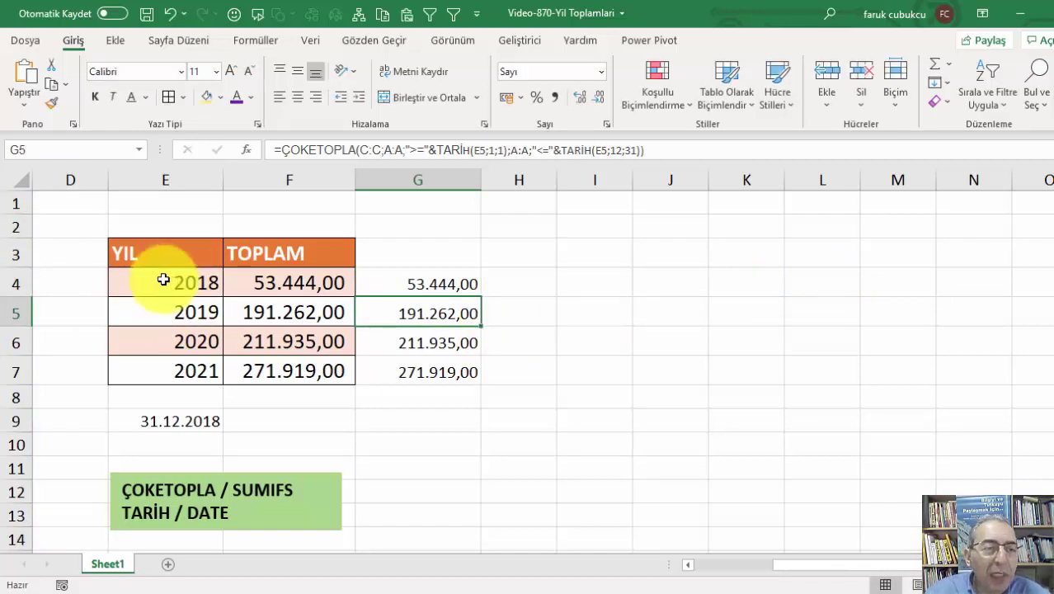
# Check the years in E4:E7 and F4, then fill G4 down to G7, totalling 728.560,00.
pyautogui.click(163, 280)
pyautogui.click(288, 282)
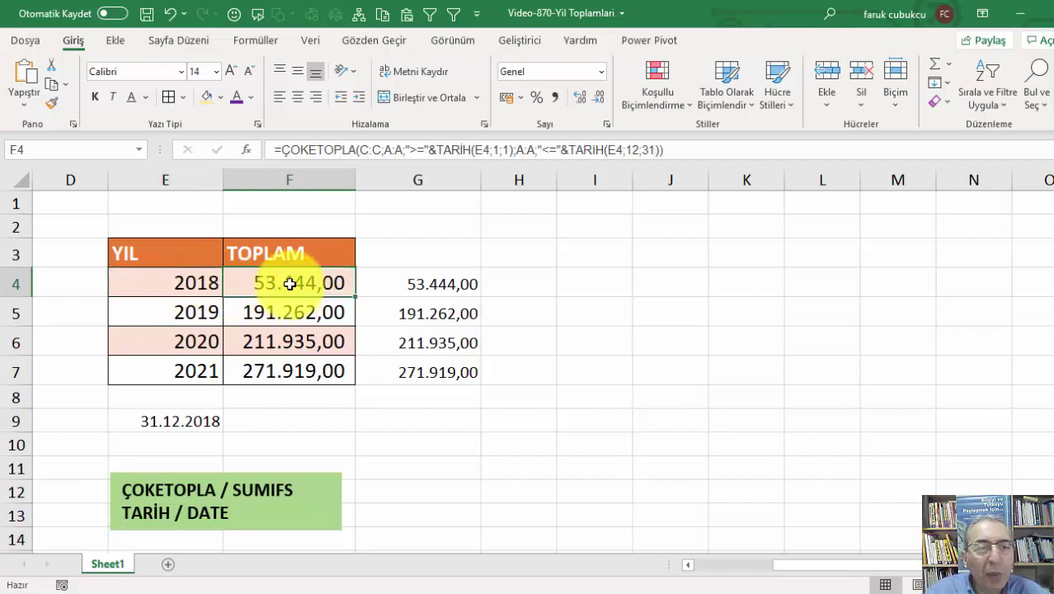
pyautogui.click(171, 302)
pyautogui.click(169, 337)
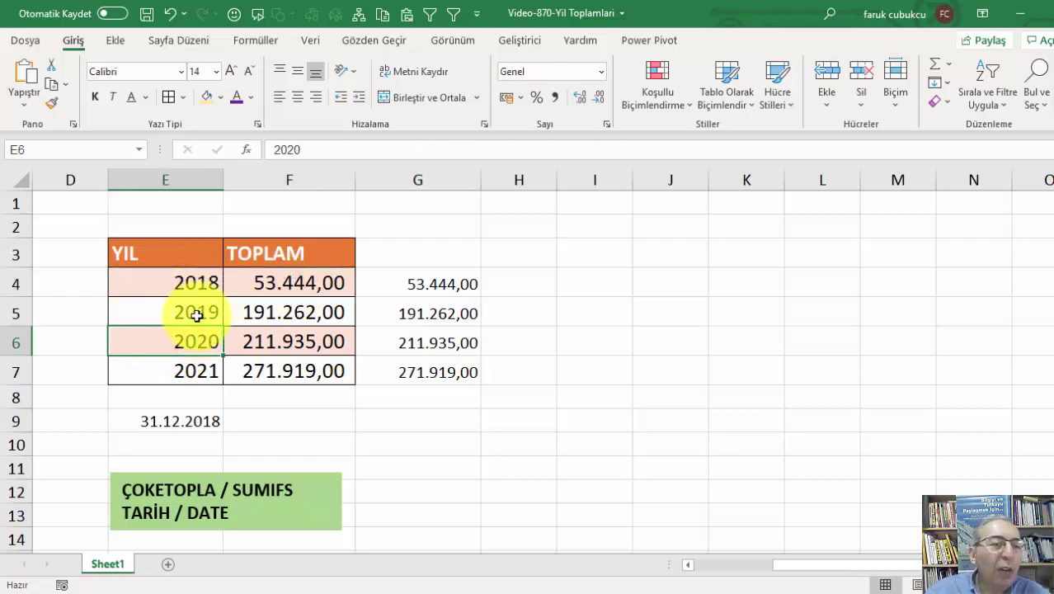
pyautogui.click(169, 370)
pyautogui.click(441, 284)
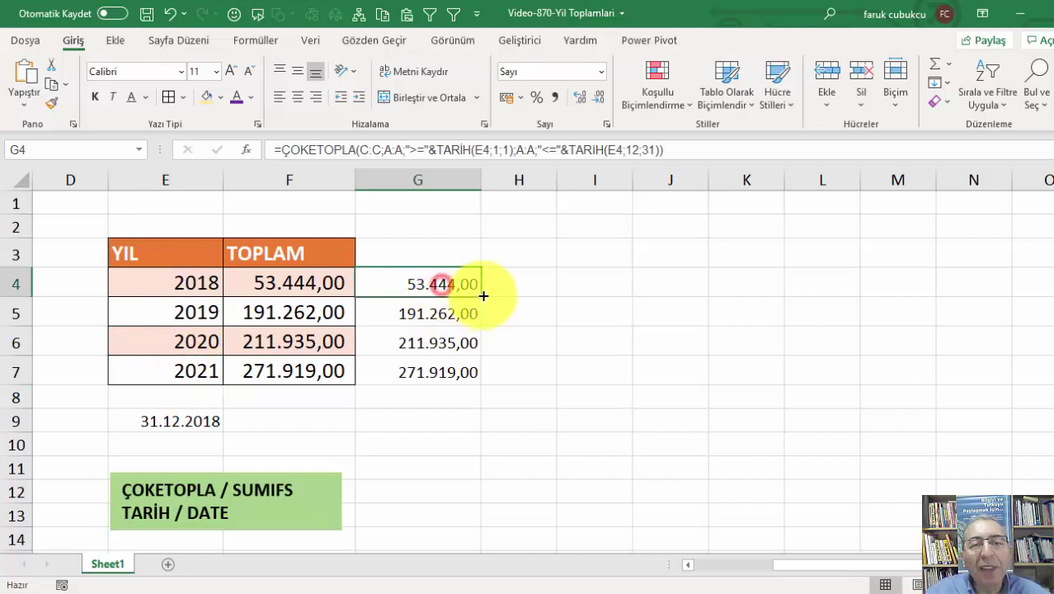
pyautogui.doubleClick(480, 295)
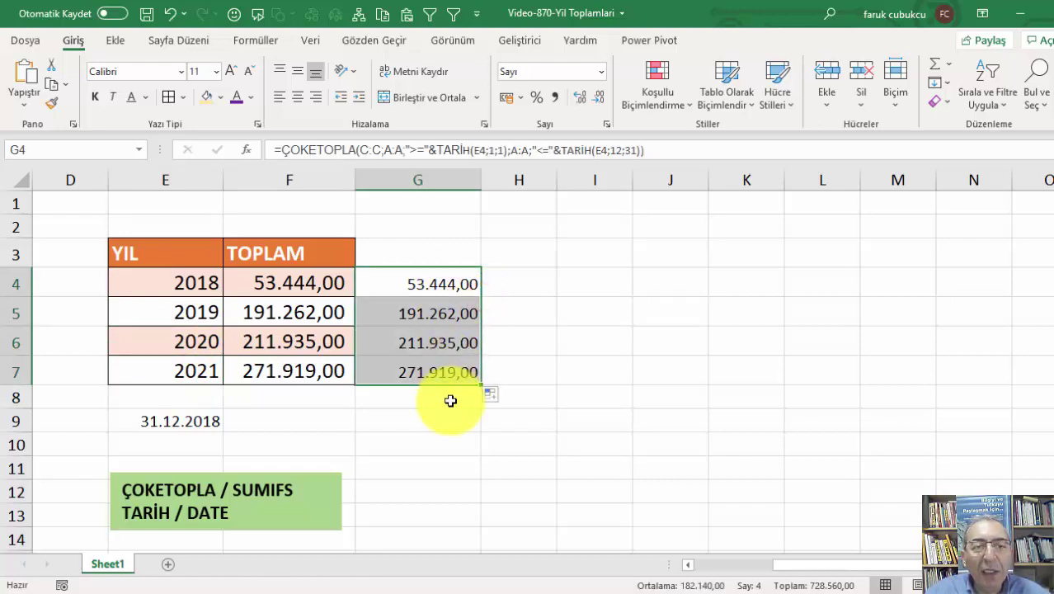
pyautogui.click(692, 564)
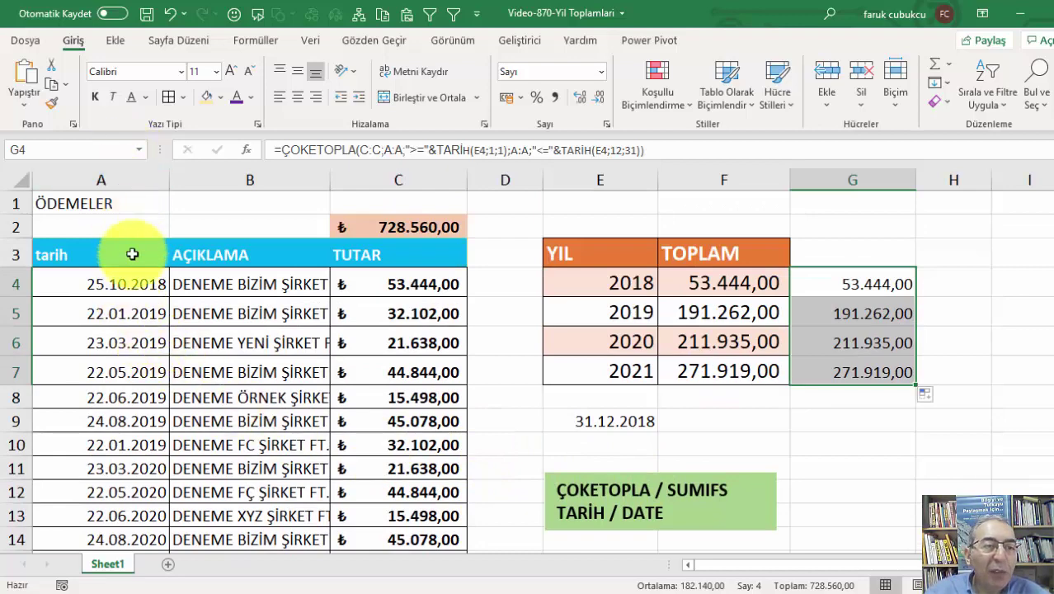
pyautogui.scroll(-2, 131, 264)
pyautogui.scroll(2, 189, 305)
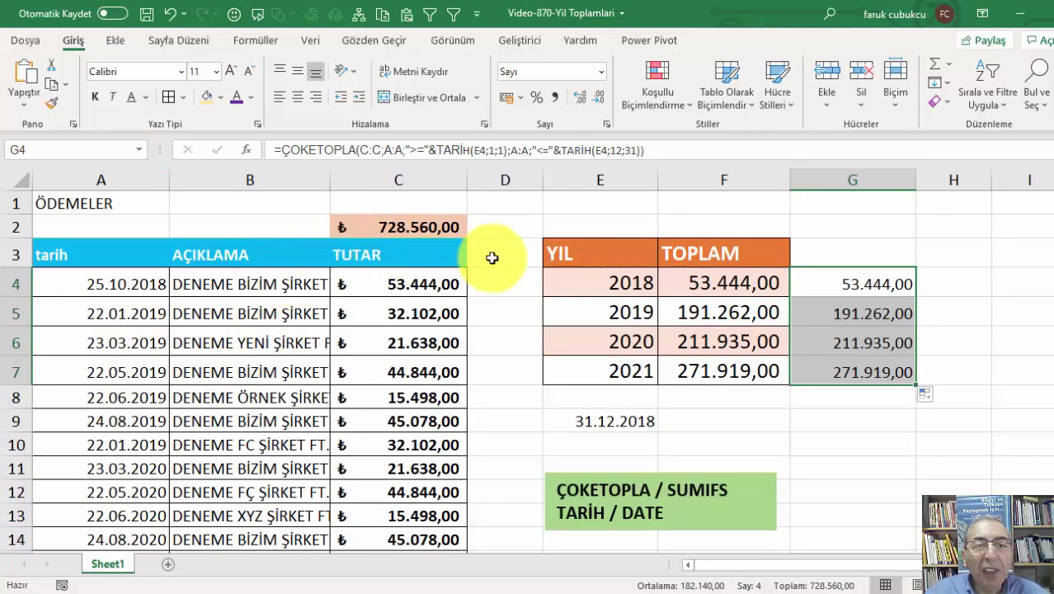
pyautogui.scroll(-6, 447, 294)
pyautogui.scroll(5, 431, 340)
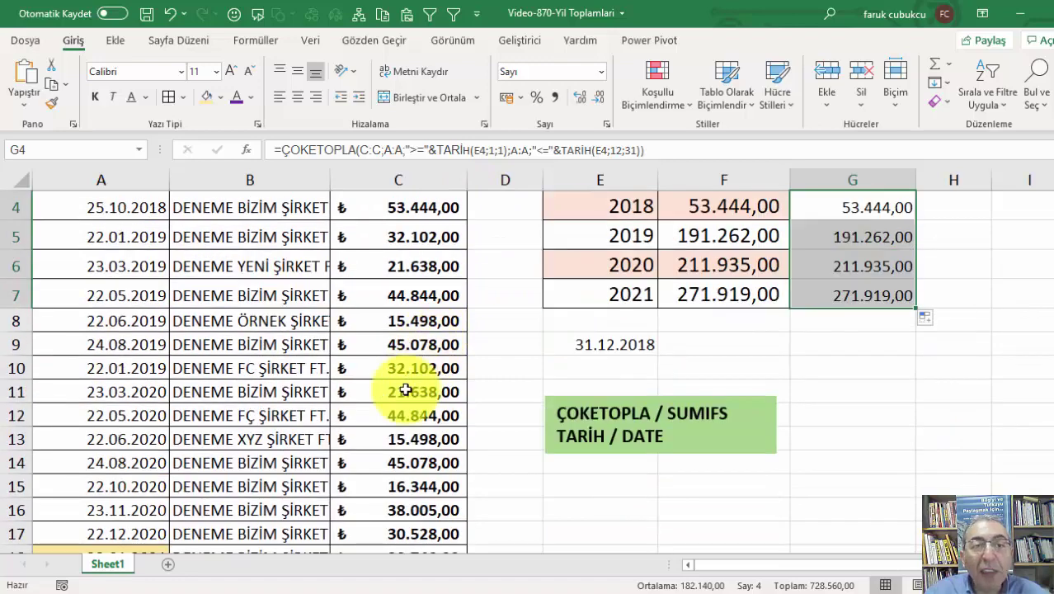
pyautogui.scroll(1, 413, 329)
pyautogui.click(397, 227)
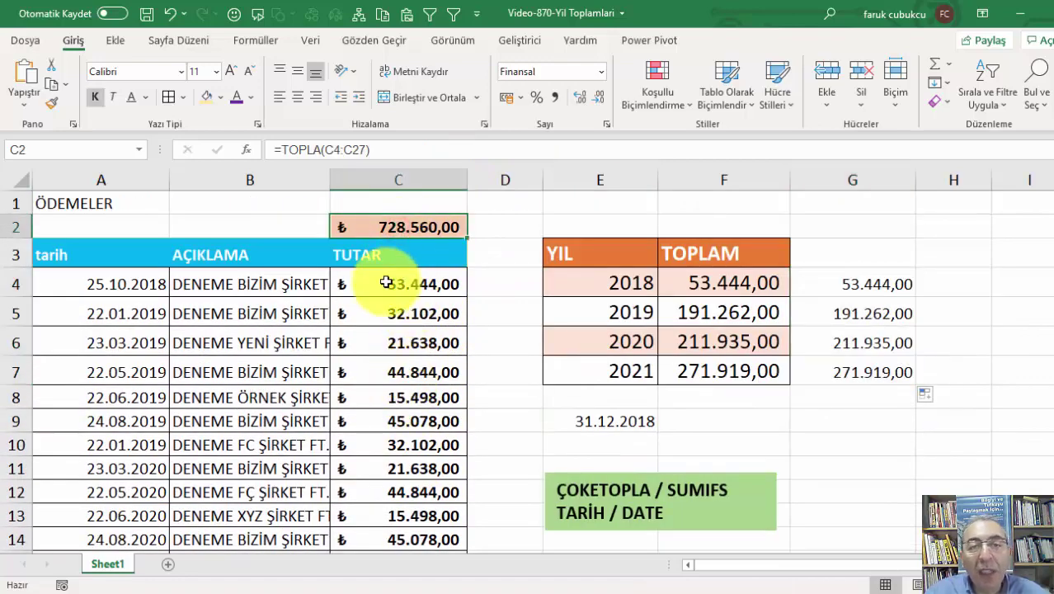
pyautogui.moveTo(598, 281); pyautogui.dragTo(606, 371)
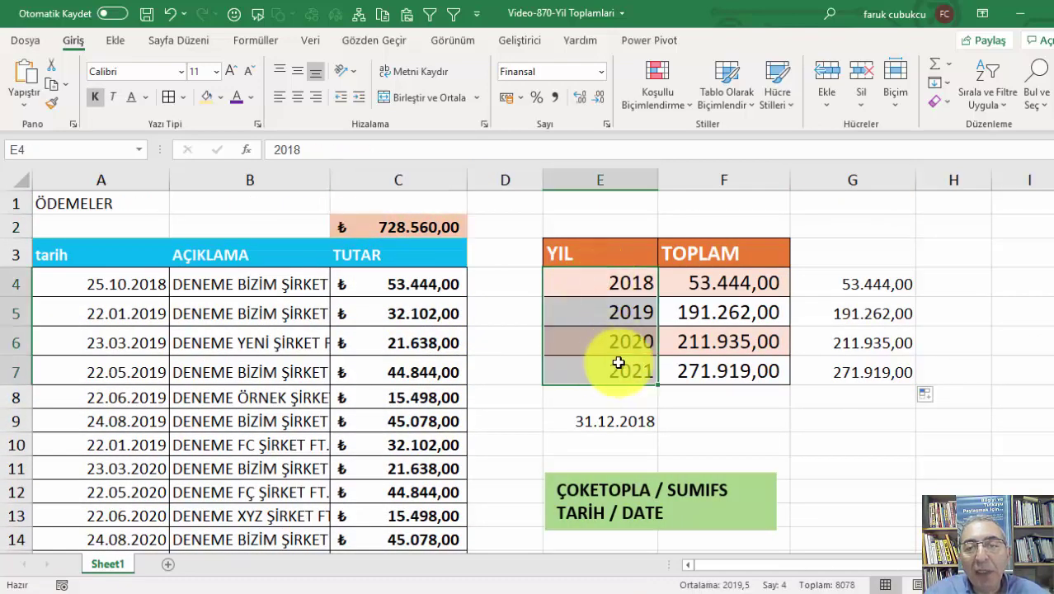
pyautogui.moveTo(725, 284); pyautogui.dragTo(725, 371)
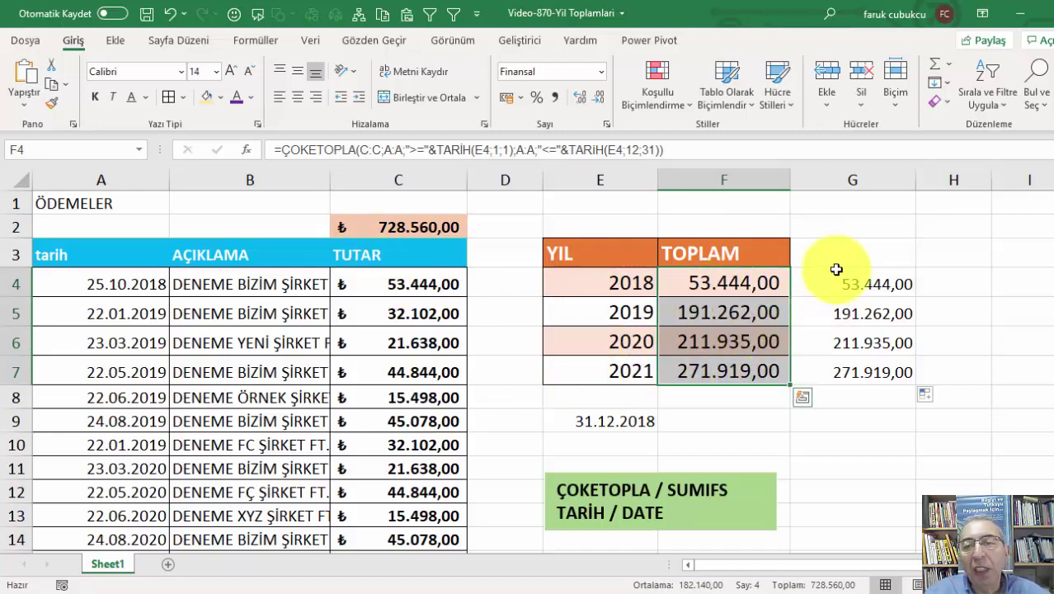
pyautogui.doubleClick(719, 283)
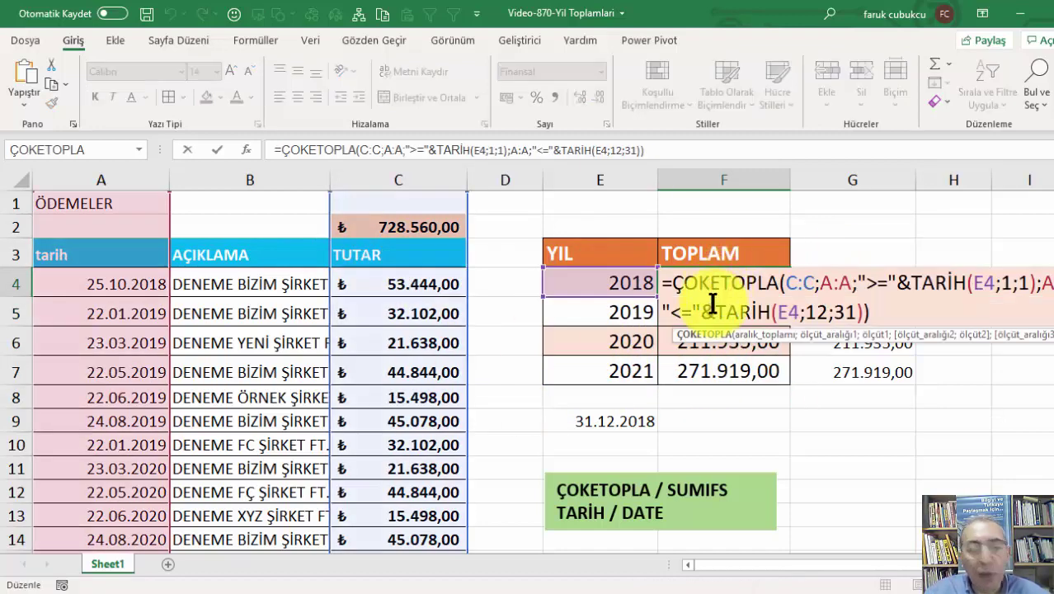
pyautogui.press('Escape')
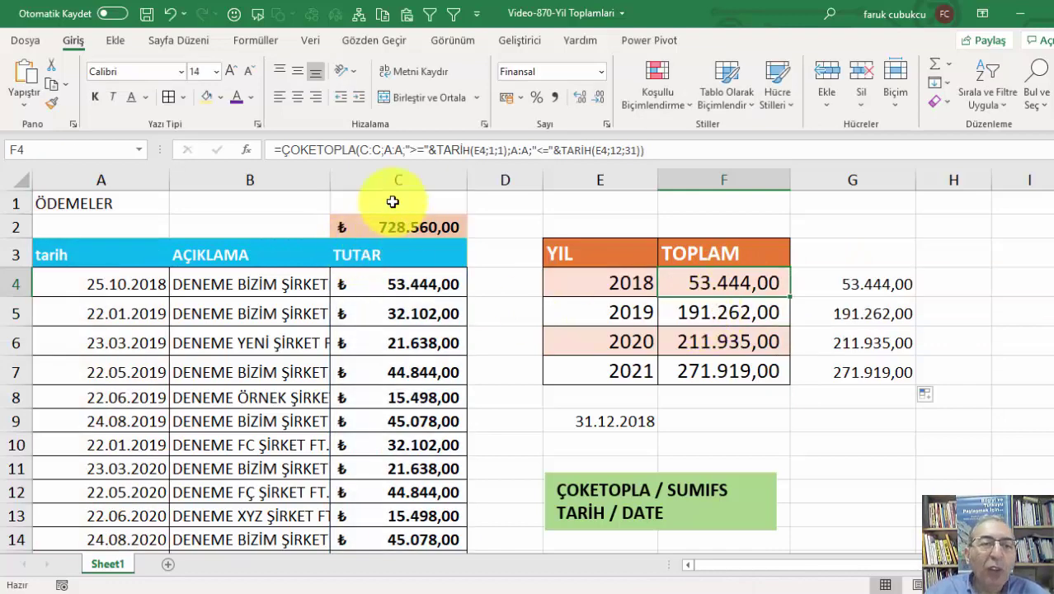
pyautogui.click(396, 179)
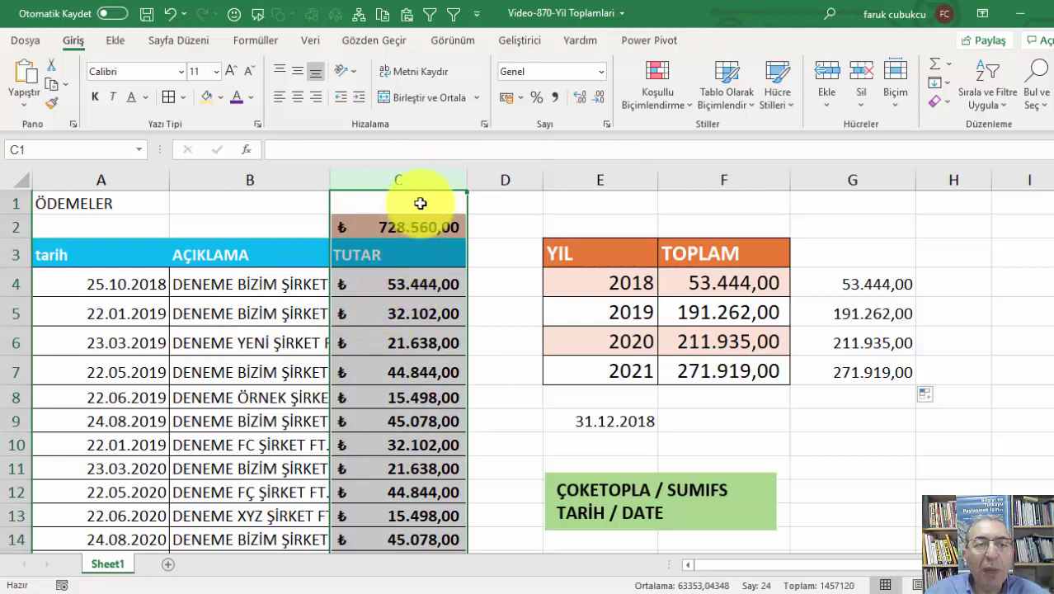
pyautogui.click(597, 285)
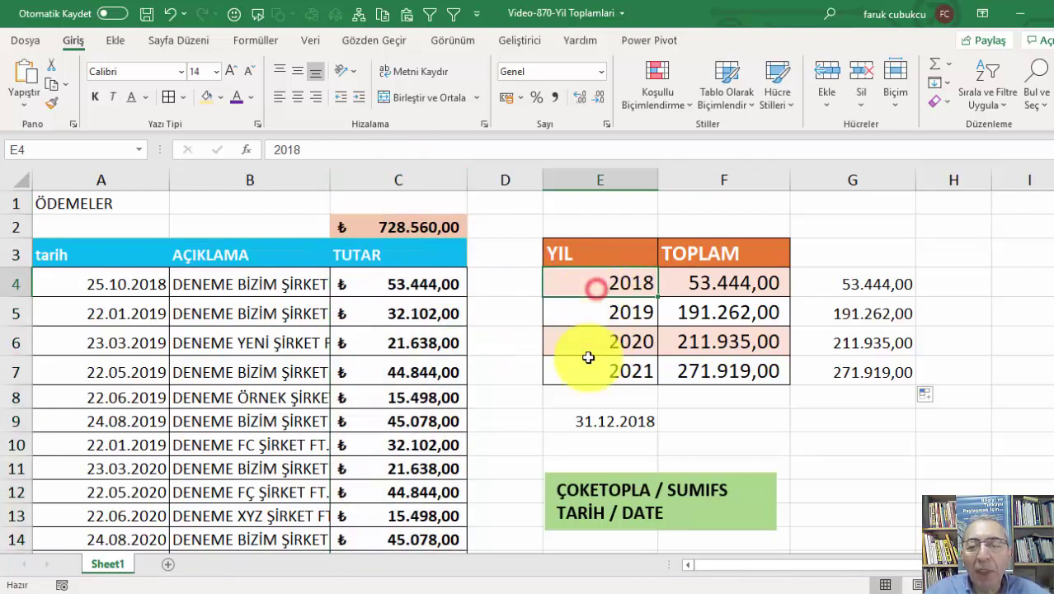
pyautogui.click(611, 314)
pyautogui.click(610, 283)
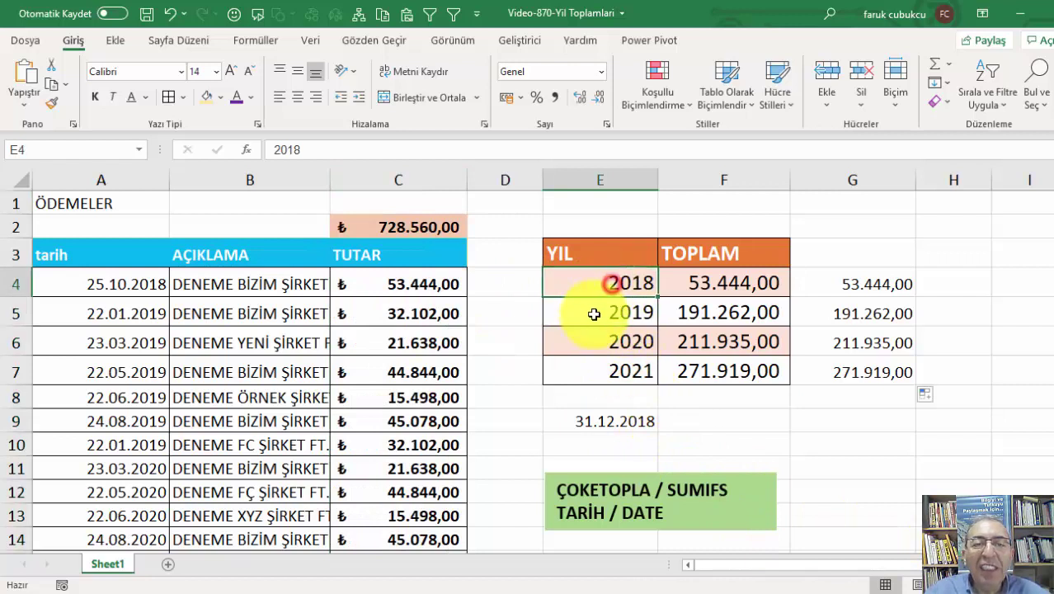